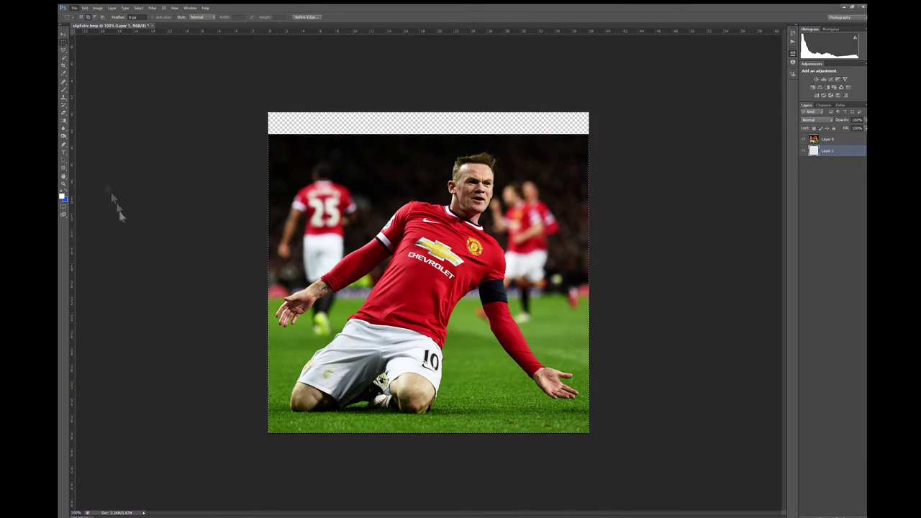
Fill the transparent top strip with black, deselect it, and select Layer 0
key("alt+BackSpace")
key("m")
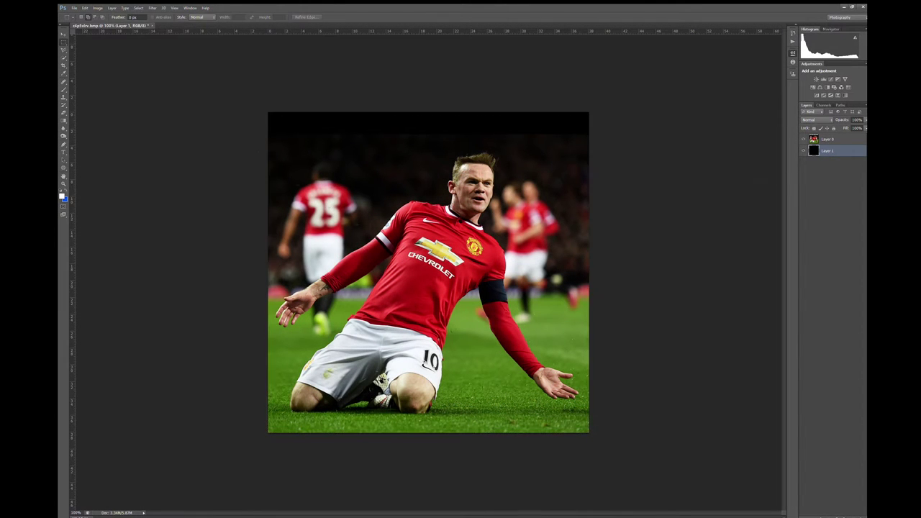
key("ctrl+d")
key("alt+bracketright")
Zoom in on the shorts and start the pen path at the knee, up to the shirt hem
left_click(64, 184)
left_click(329, 354)
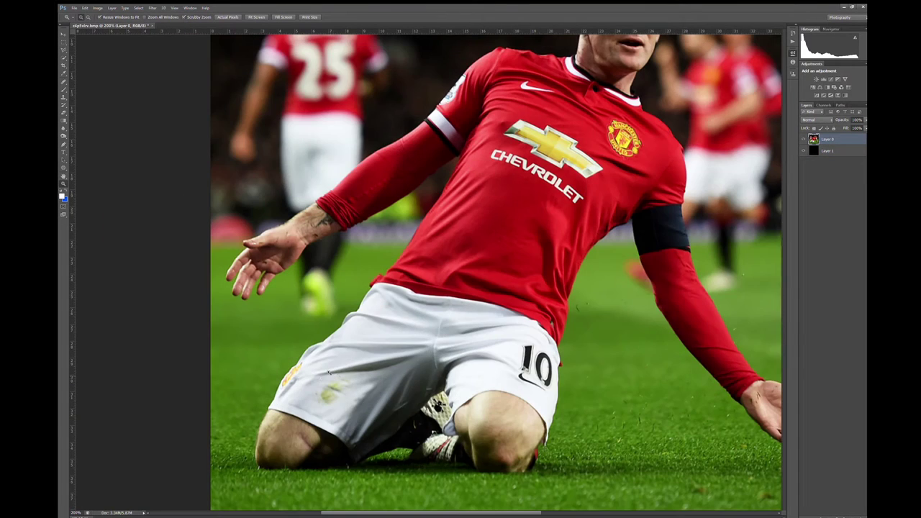
left_click(313, 386)
key("p")
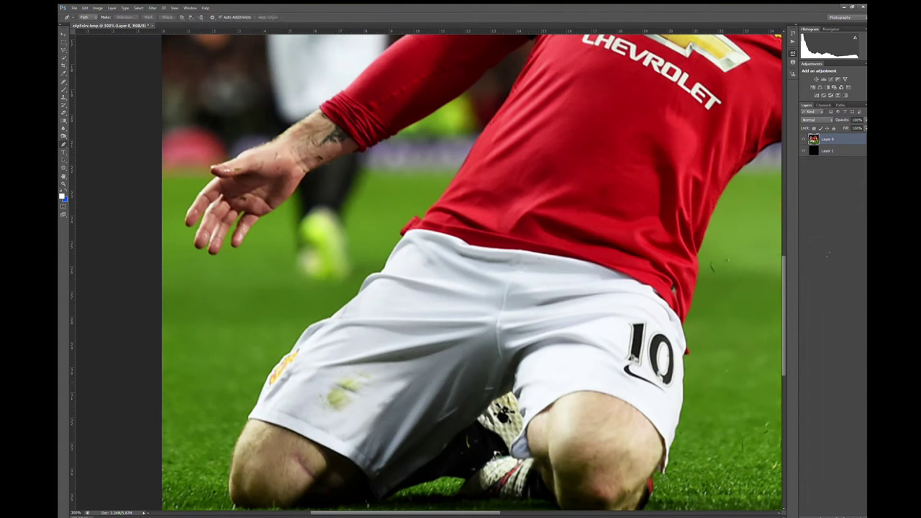
scroll(230, 378, "down", 3)
left_click(248, 311)
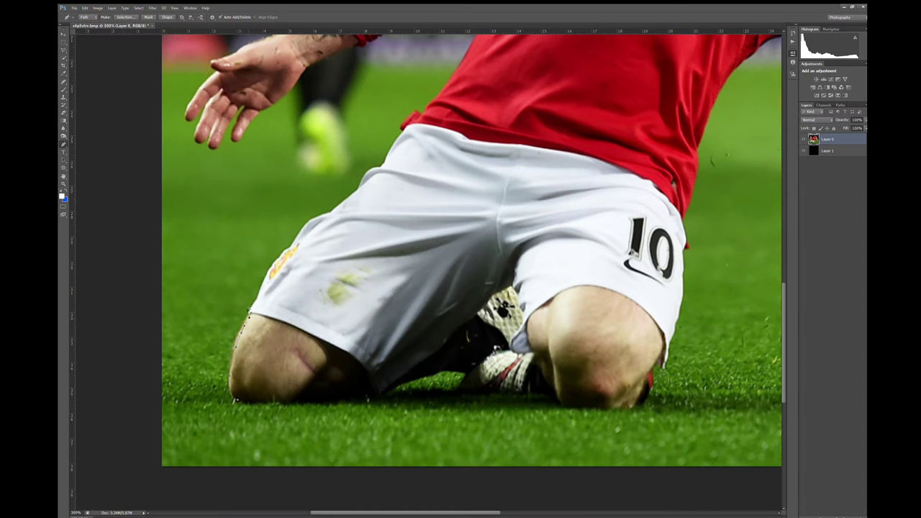
left_click(285, 253)
left_click(360, 185)
left_click(401, 128)
Continue the path up the shirt to the armpit, along the arm and around the fingers and hand
scroll(471, 248, "up", 3)
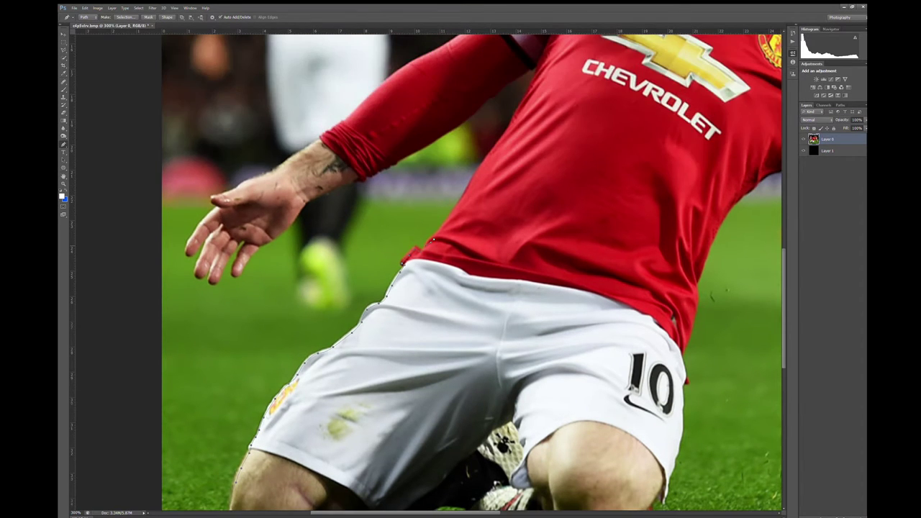
left_click(536, 64)
left_click_drag(396, 160, 317, 202)
left_click(319, 194)
left_click(242, 243)
left_click(196, 274)
left_click(198, 220)
left_click(214, 207)
left_click(248, 179)
left_click(274, 168)
left_click(294, 154)
left_click(313, 141)
Extend the path up the shoulder and neck and along the edge of the hair
scroll(380, 82, "up", 4)
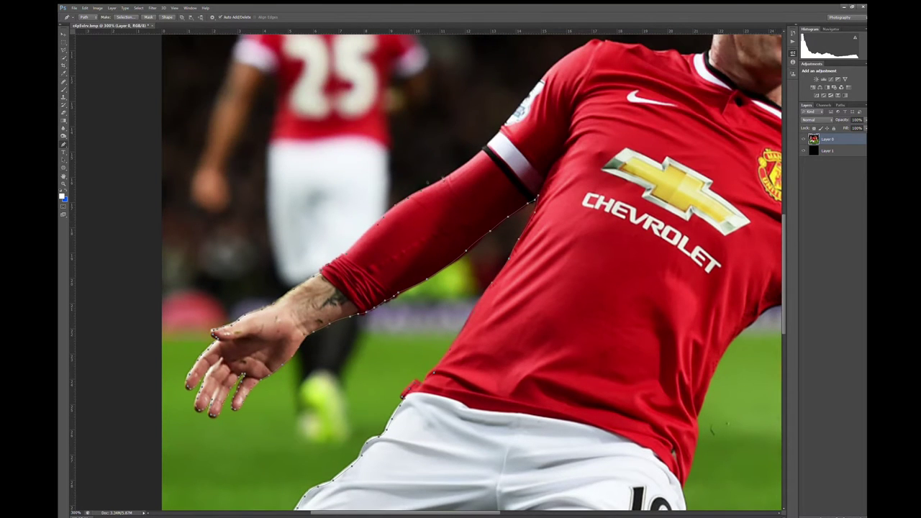
left_click(539, 79)
scroll(590, 41, "right", 5)
scroll(590, 41, "up", 3)
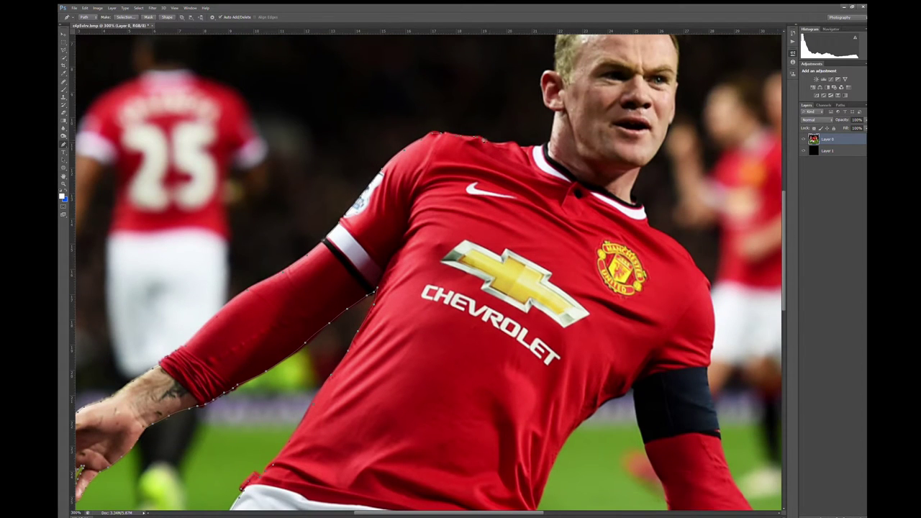
left_click(552, 121)
scroll(428, 273, "up", 3)
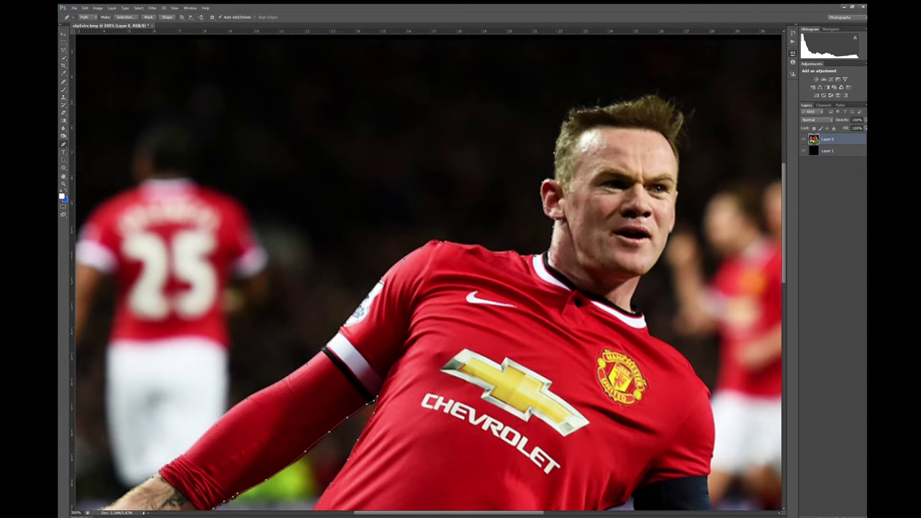
mouse_move(647, 97)
left_mouse_down()
mouse_move(667, 105)
mouse_move(676, 153)
left_mouse_up()
Zoom closer and trace the path along the armband, the top of the hand and the fingers
key("ctrl+plus")
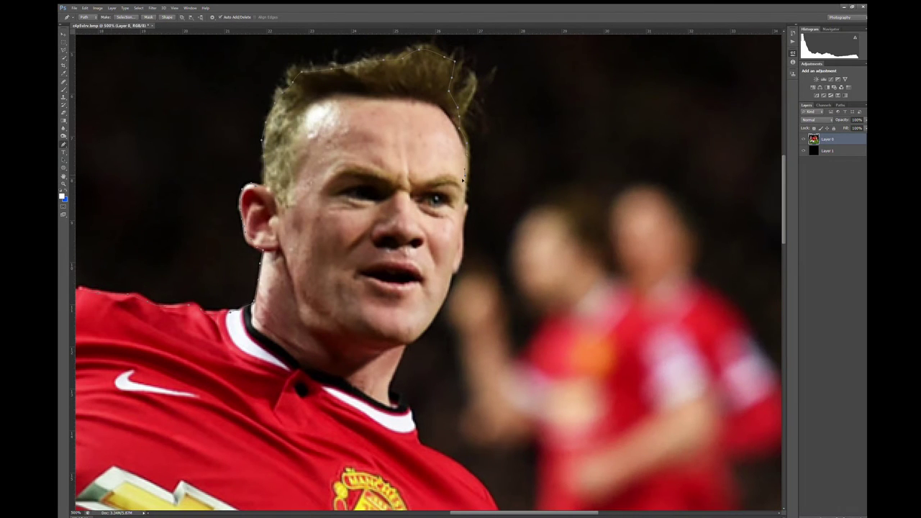
scroll(454, 272, "down", 5)
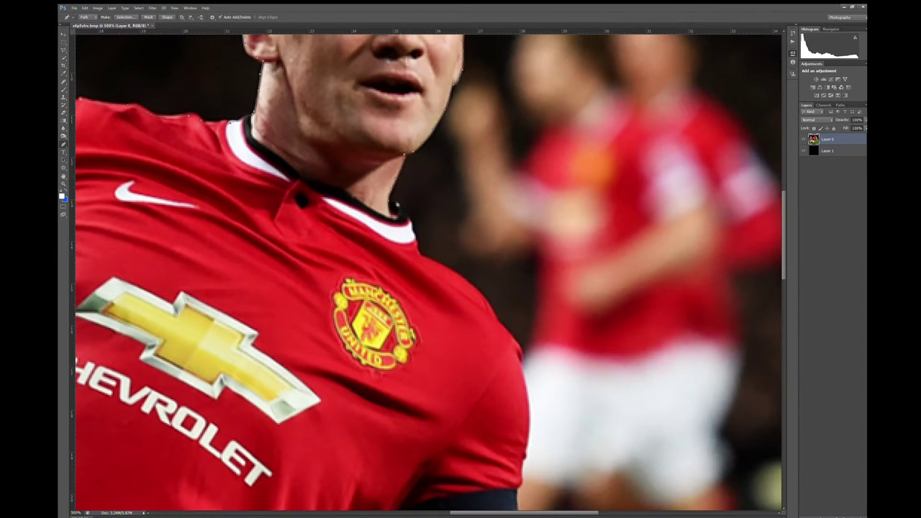
scroll(424, 256, "down", 5)
scroll(424, 256, "right", 4)
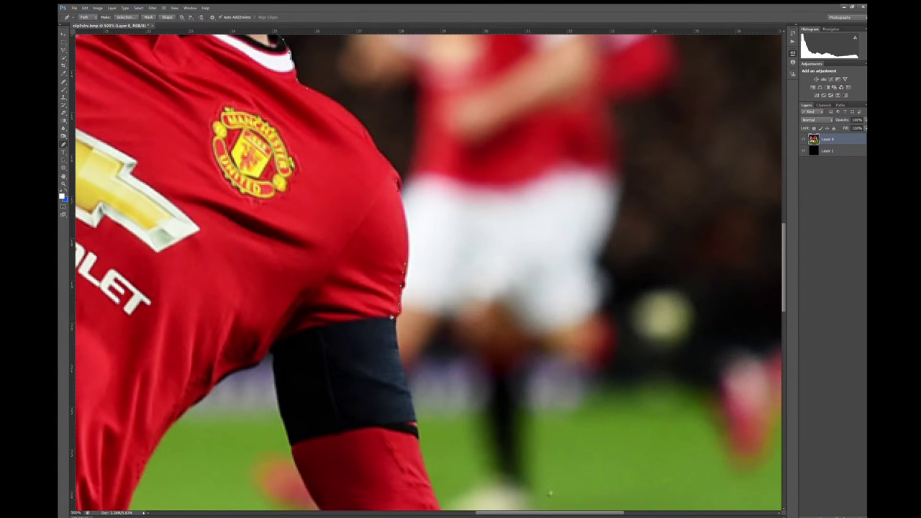
scroll(393, 318, "down", 7)
left_click_drag(396, 87, 414, 168)
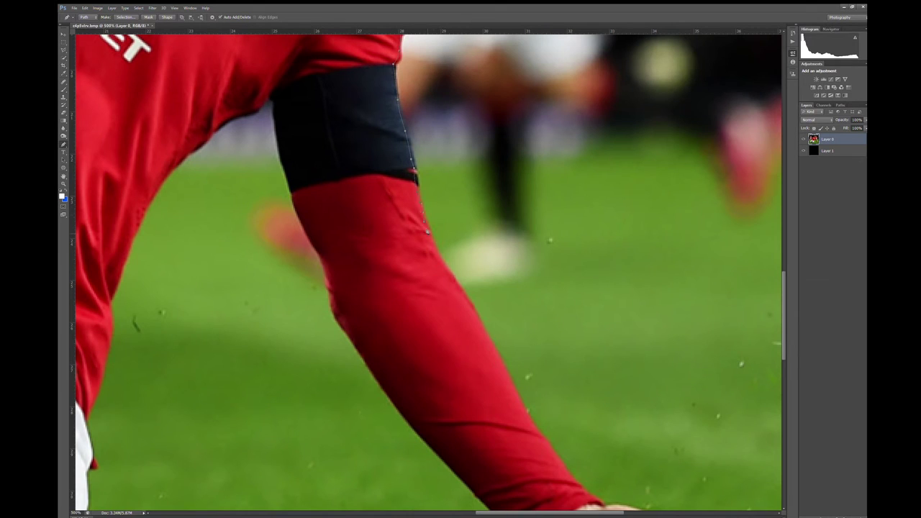
scroll(427, 232, "down", 5)
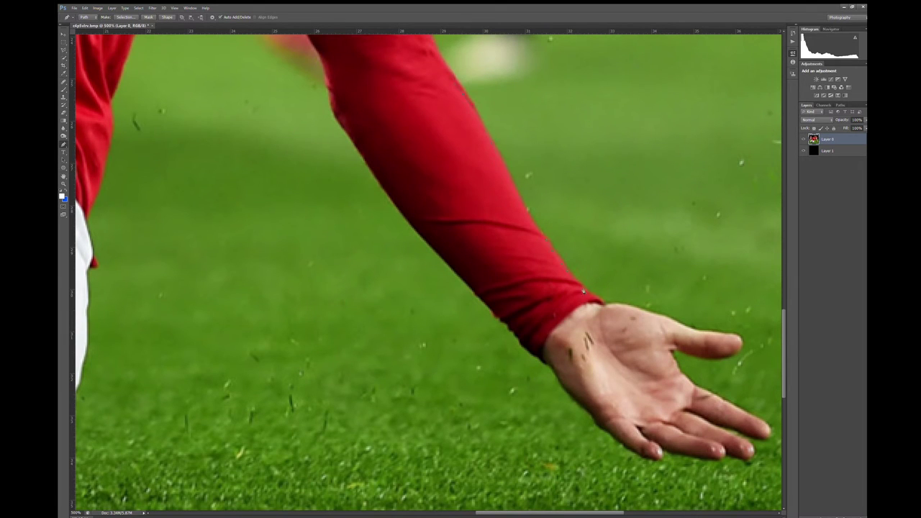
mouse_move(623, 306)
left_mouse_down()
mouse_move(740, 341)
mouse_move(688, 352)
left_mouse_up()
left_click_drag(767, 429, 707, 422)
mouse_move(751, 450)
left_mouse_down()
mouse_move(643, 454)
mouse_move(603, 426)
mouse_move(415, 228)
mouse_move(330, 101)
mouse_move(322, 57)
left_mouse_up()
Trace the path down the shorts edge to the knee and fit the image on screen
scroll(322, 58, "up", 5)
mouse_move(322, 259)
left_mouse_down()
mouse_move(295, 212)
mouse_move(274, 130)
mouse_move(249, 118)
mouse_move(201, 146)
mouse_move(123, 262)
left_mouse_up()
scroll(112, 295, "down", 3)
scroll(112, 295, "left", 5)
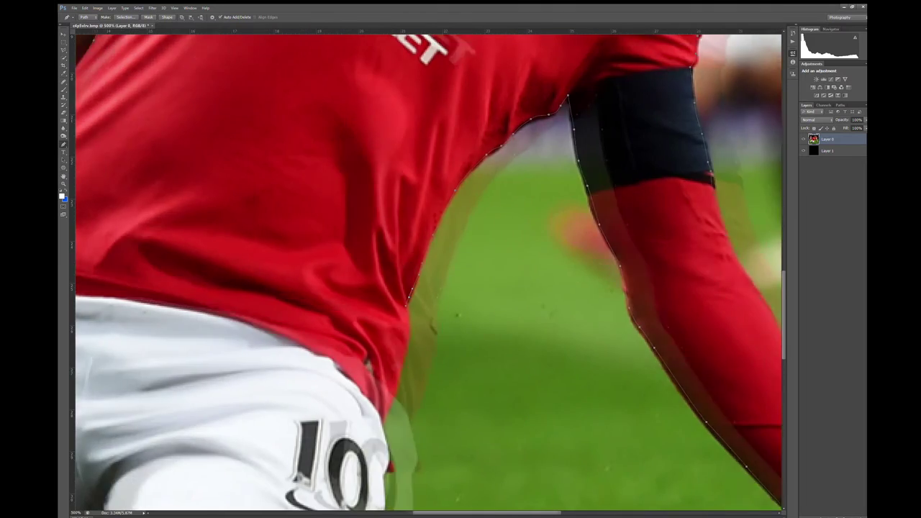
left_click_drag(424, 192, 389, 449)
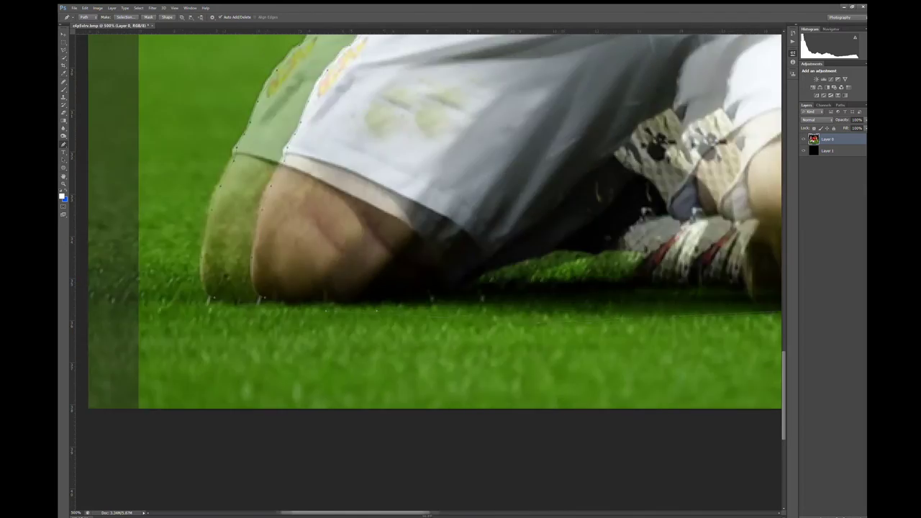
key("z")
key("ctrl+0")
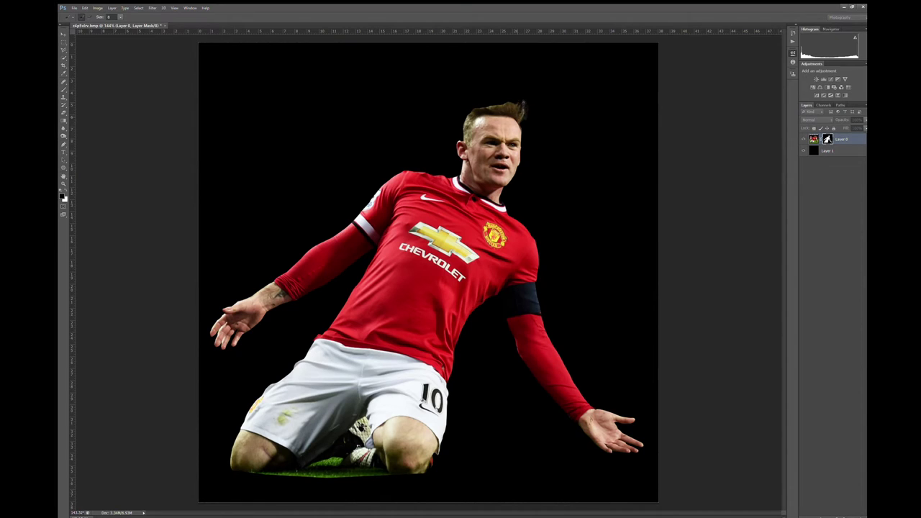
Paint out stray hair wisps along the head's top on the mask, then duplicate the player layer
left_click_drag(524, 108, 507, 99)
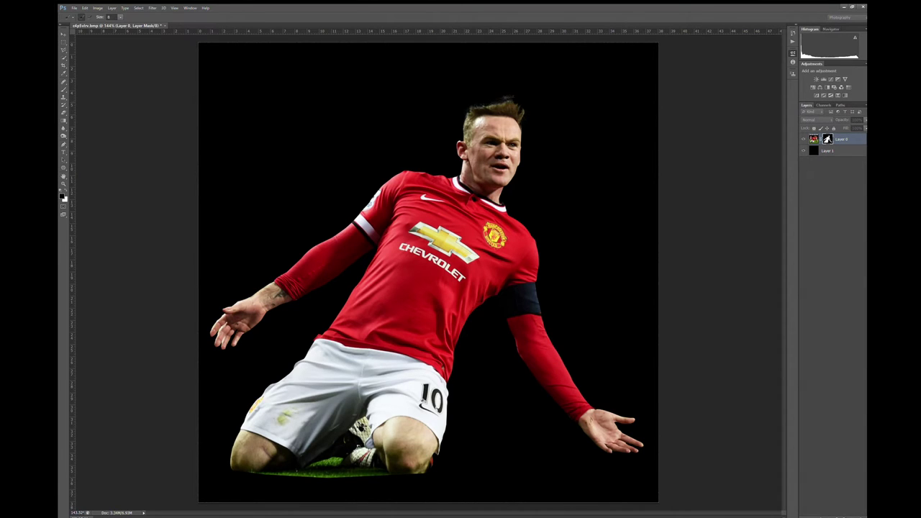
left_click_drag(525, 114, 467, 111)
key("z")
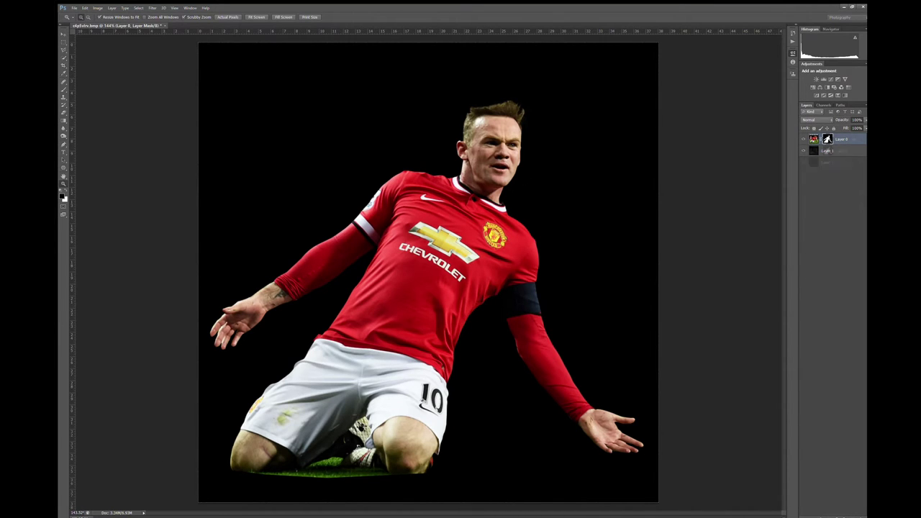
key("ctrl+j")
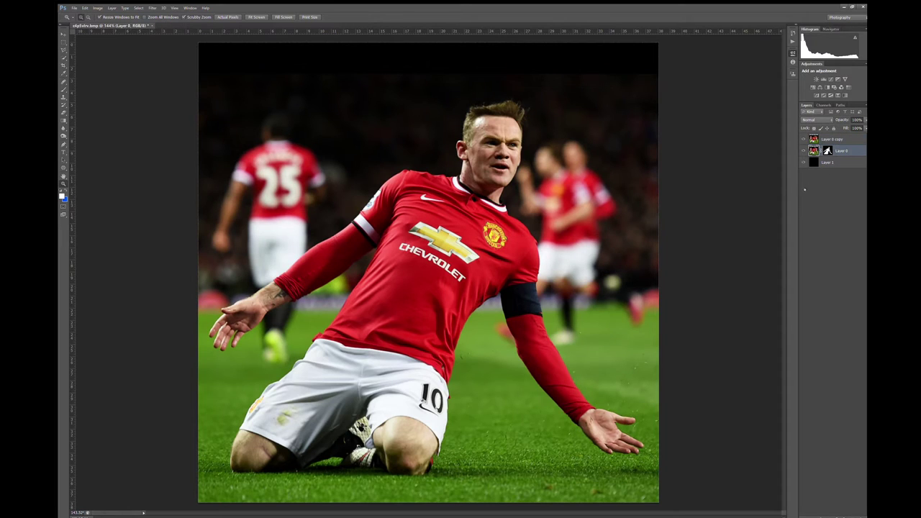
Move the mask to the copy, add a black-to-white gradient mask, merge down and apply Auto Contrast
left_click_drag(827, 150, 839, 142)
left_click(835, 139)
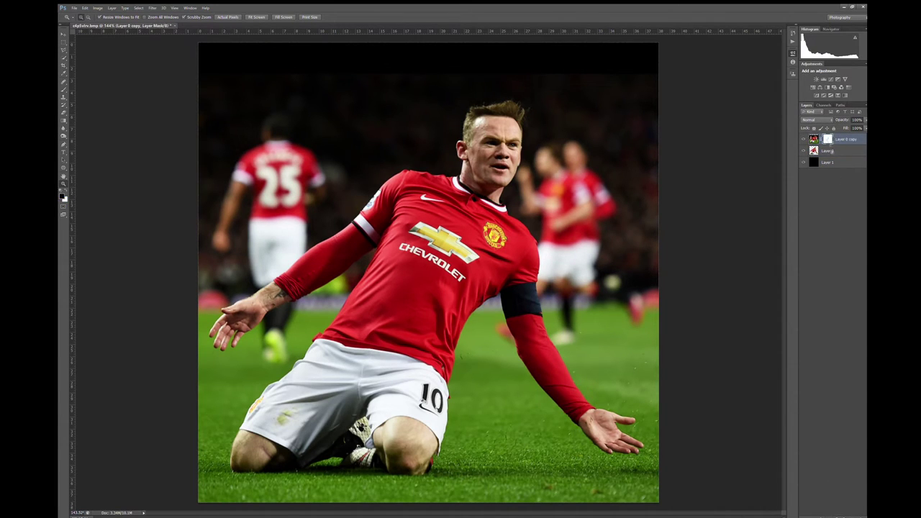
key("g")
left_click_drag(428, 82, 427, 172)
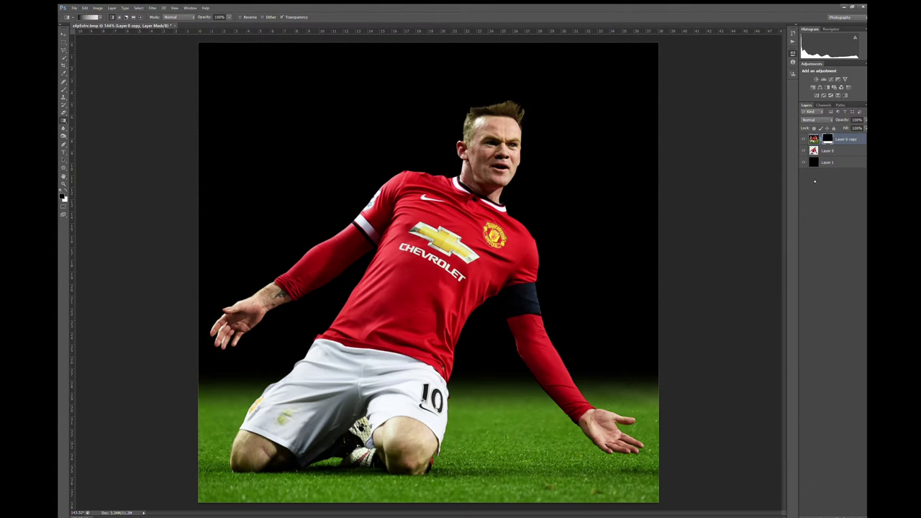
key("ctrl+e")
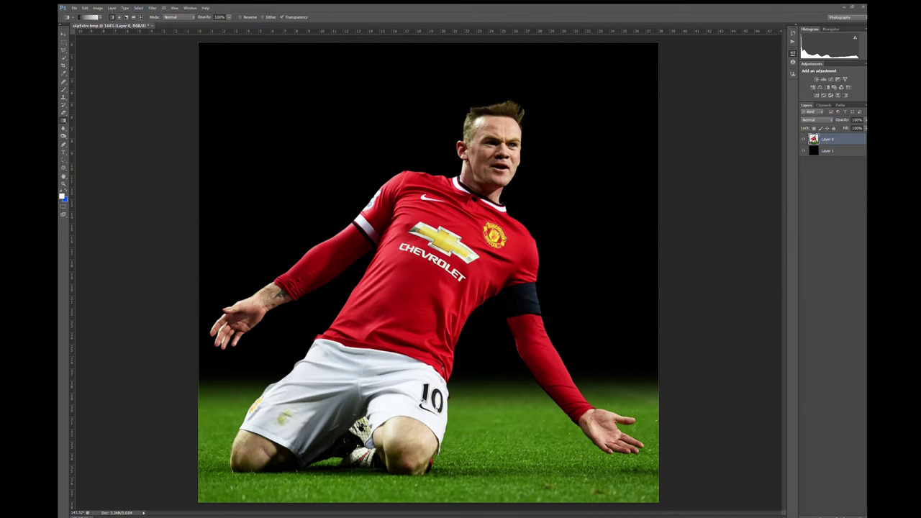
key("ctrl+shift+l")
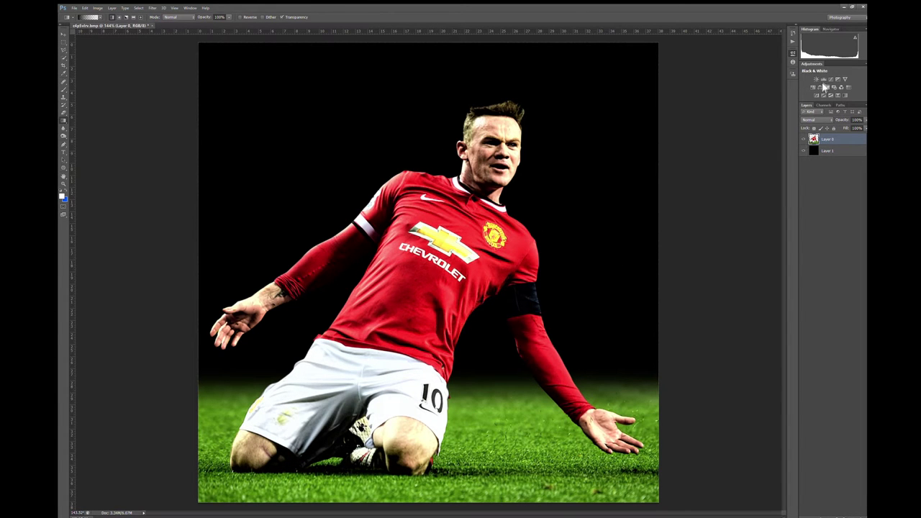
Add a Black & White adjustment in Soft Light at 51% fill with an inverted mask
left_click(830, 87)
key("shift+alt+f")
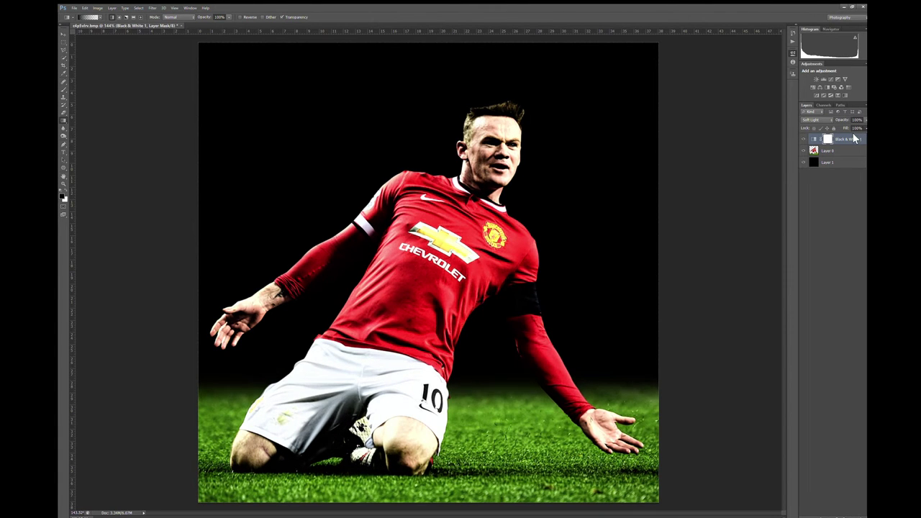
left_click_drag(851, 129, 832, 136)
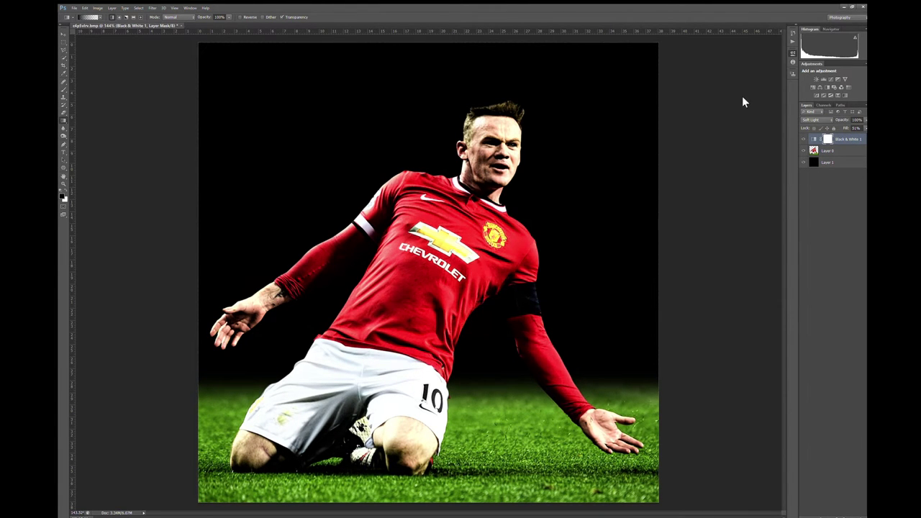
key("ctrl+i")
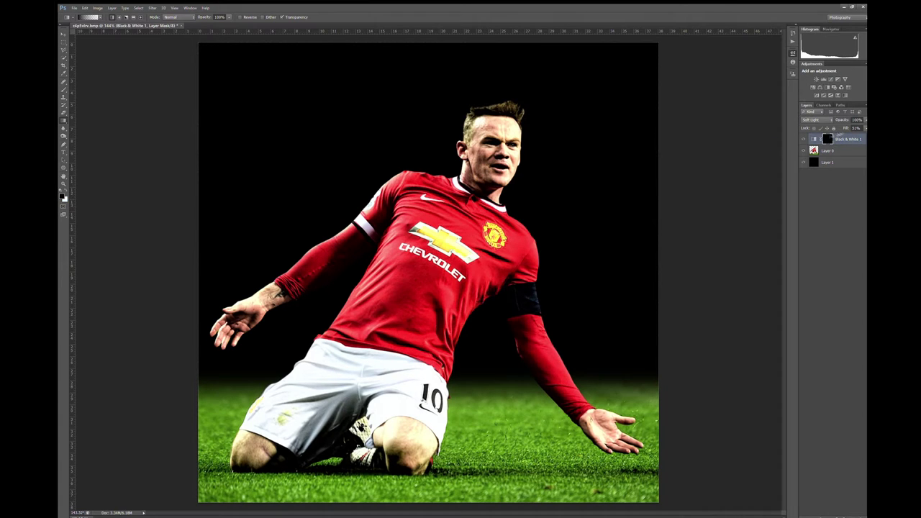
left_click(824, 138)
left_click(832, 138)
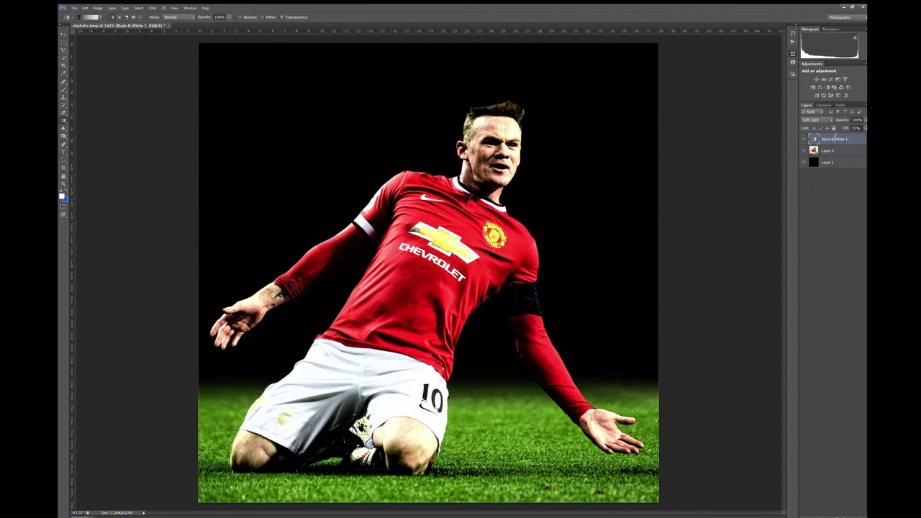
Compare Black & White 1 on and off, undo a trial Curves layer, and add Black & White 2
left_click(804, 139)
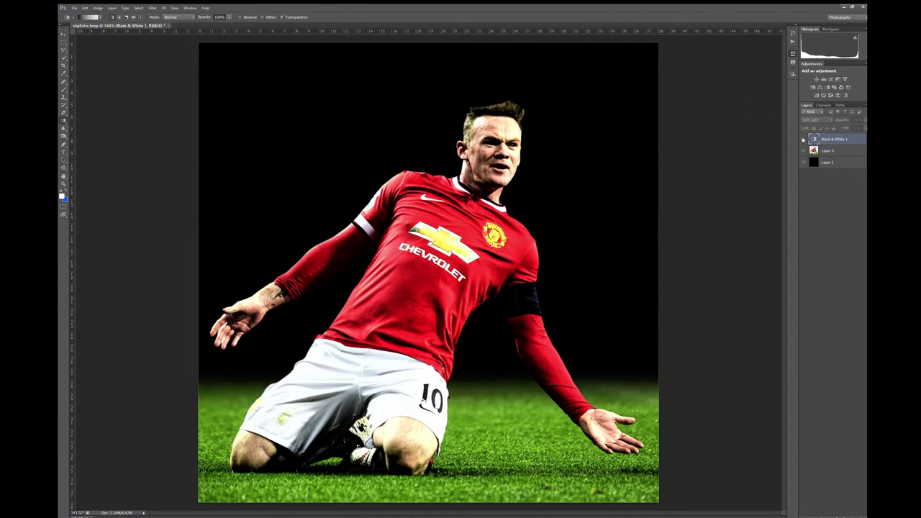
left_click(803, 139)
left_click(829, 150)
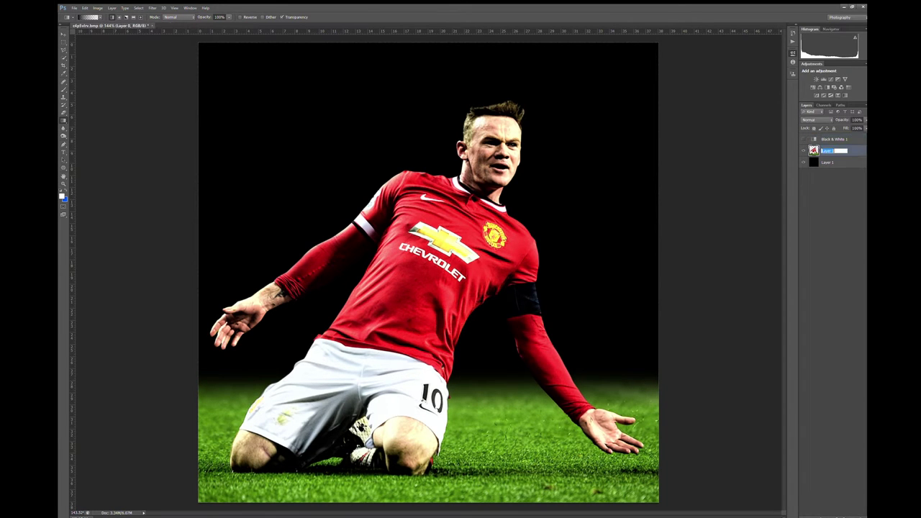
left_click(824, 78)
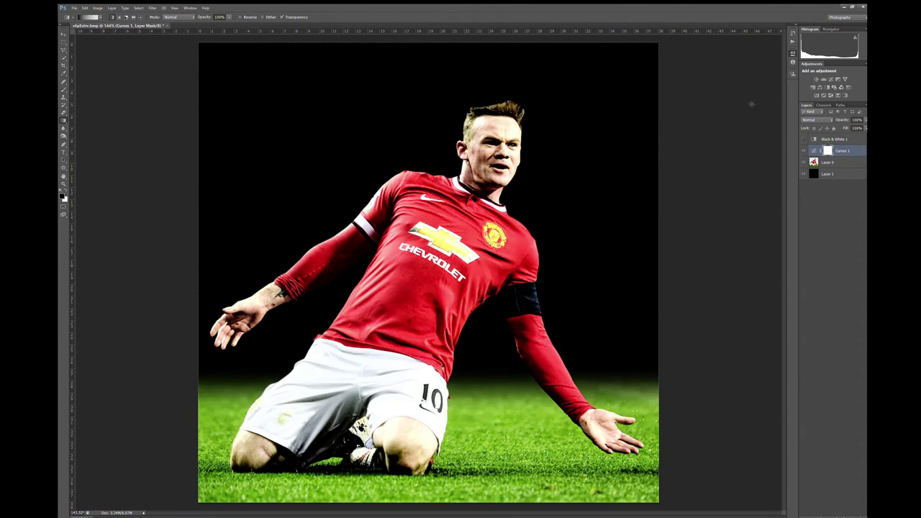
key("ctrl+z")
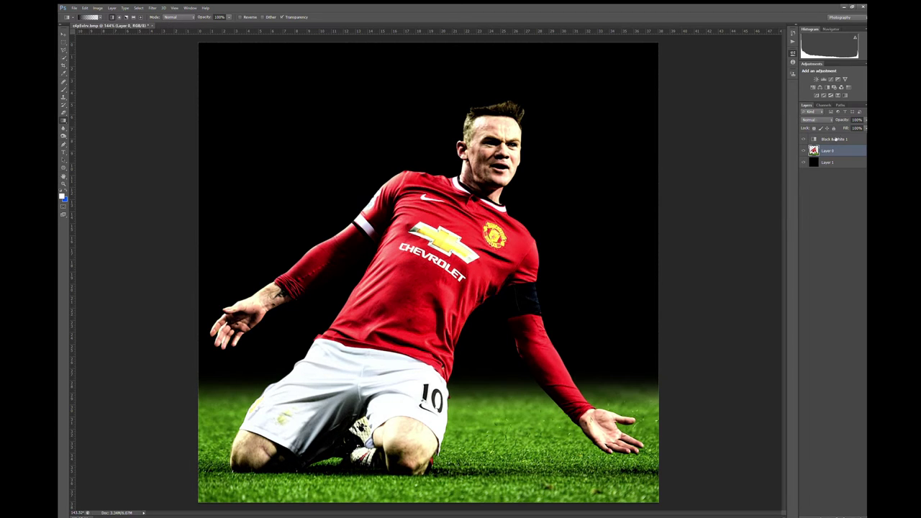
left_click(828, 87)
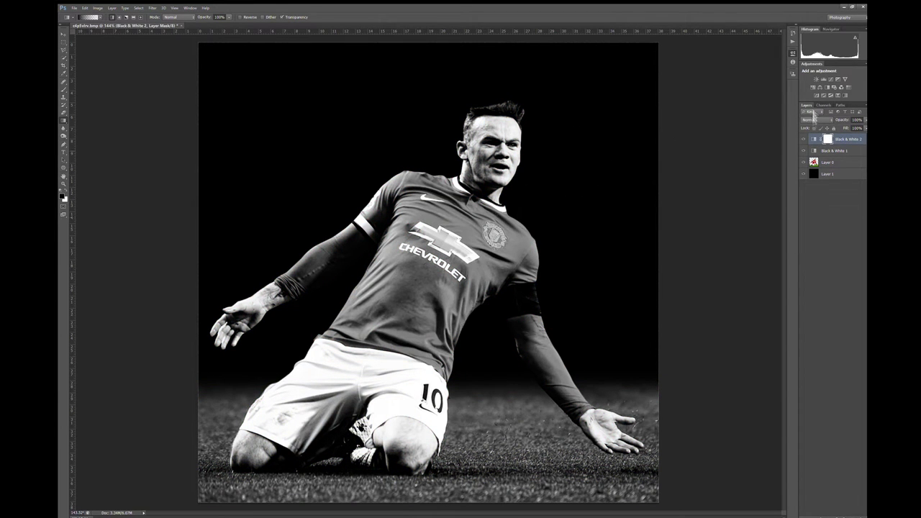
Paint black on the Black & White 2 mask over the shirt's chest to restore red
key("e")
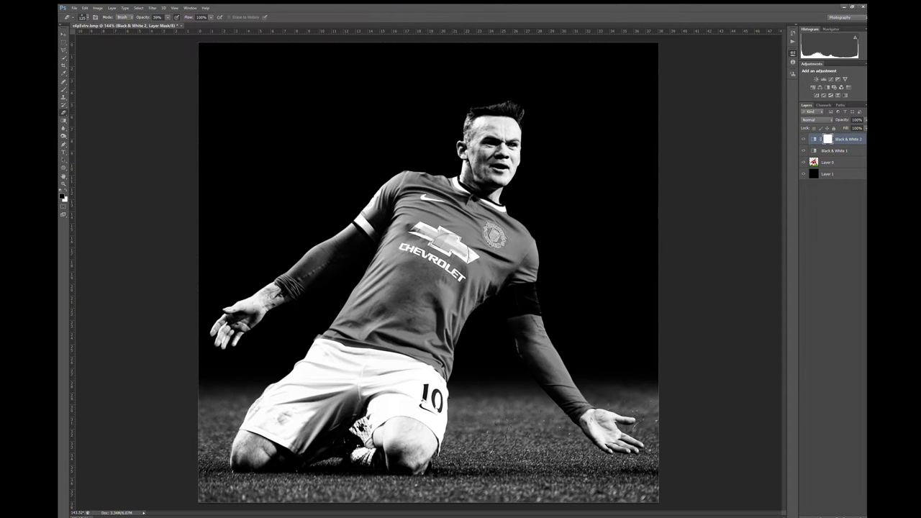
key("b")
mouse_move(431, 223)
left_mouse_down()
mouse_move(416, 302)
mouse_move(321, 346)
mouse_move(466, 203)
mouse_move(503, 230)
mouse_move(496, 274)
mouse_move(522, 251)
left_mouse_up()
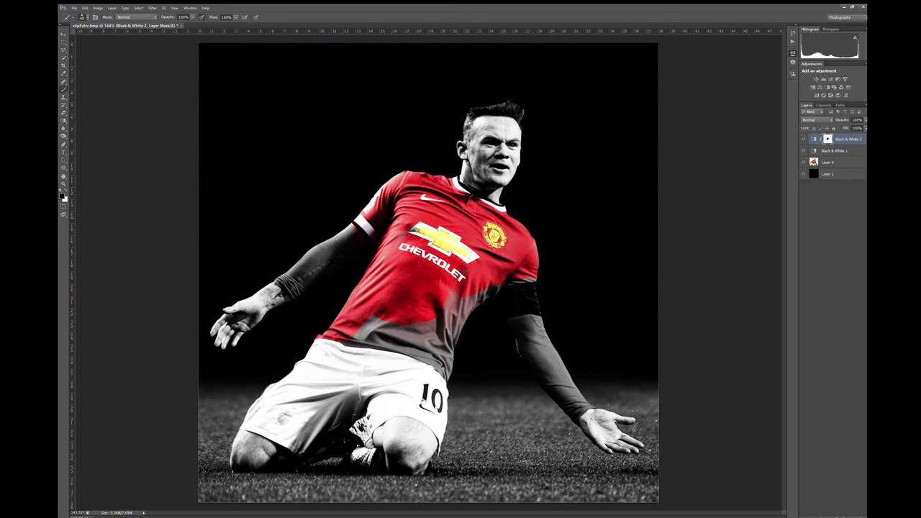
Reveal red on the lower shirt, the upper sleeve and the arm below the armband
mouse_move(482, 291)
left_mouse_down()
mouse_move(460, 323)
mouse_move(353, 336)
mouse_move(403, 343)
mouse_move(453, 376)
left_mouse_up()
left_click_drag(353, 234, 286, 281)
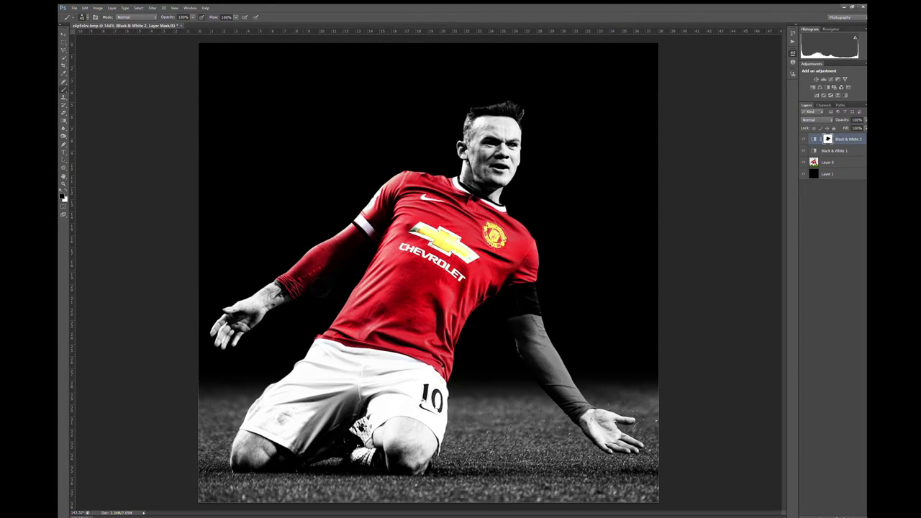
scroll(295, 271, "up", 2)
scroll(294, 271, "up", 1)
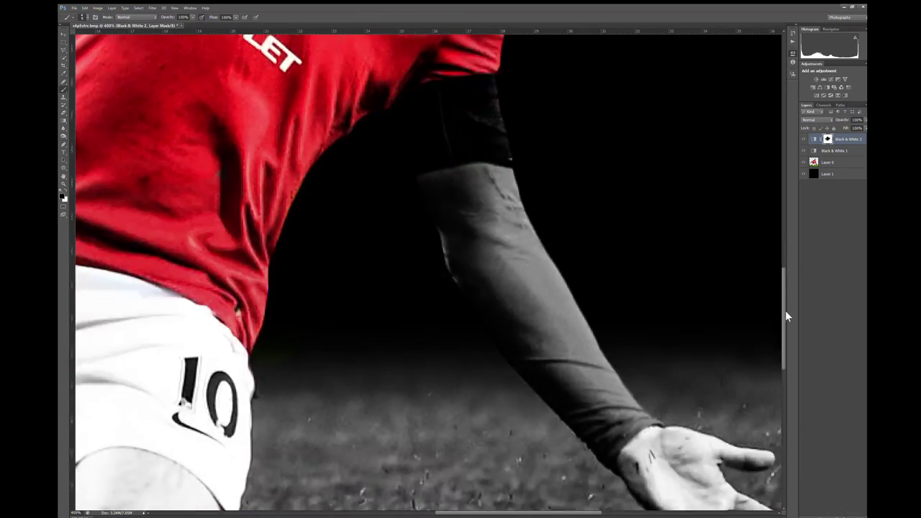
mouse_move(463, 229)
left_mouse_down()
mouse_move(508, 231)
mouse_move(497, 302)
mouse_move(547, 388)
left_mouse_up()
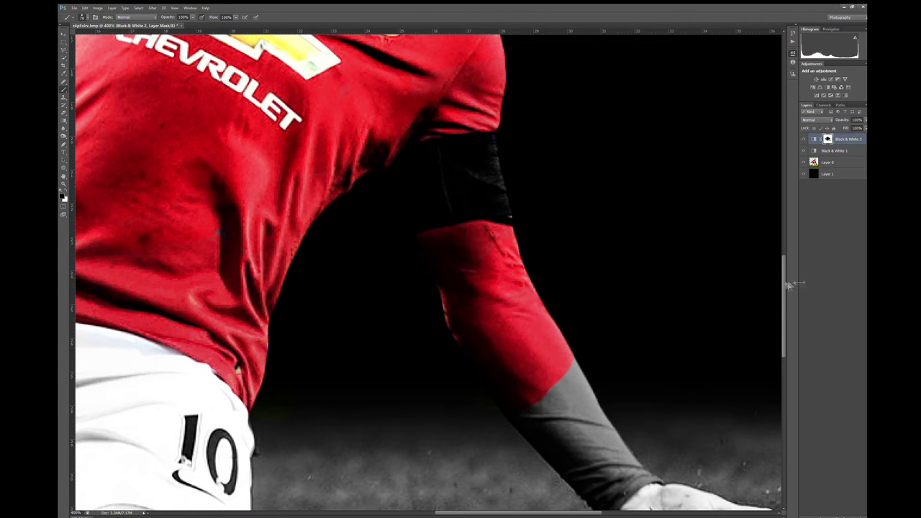
scroll(432, 287, "down", 5)
mouse_move(554, 237)
left_mouse_down()
mouse_move(597, 295)
mouse_move(597, 320)
mouse_move(633, 345)
mouse_move(651, 376)
mouse_move(652, 317)
left_mouse_up()
Swap to white and paint the wrist spill and nearby ground back to greyscale
key("x")
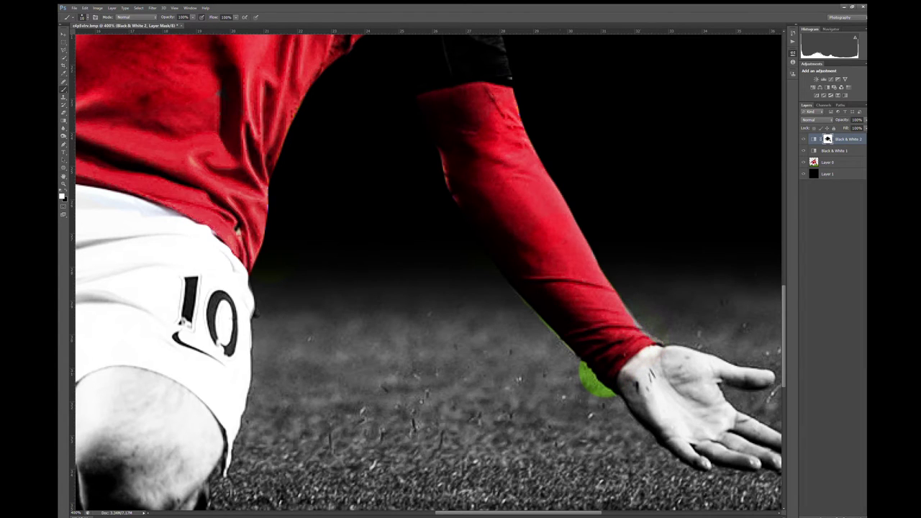
left_click_drag(584, 368, 610, 392)
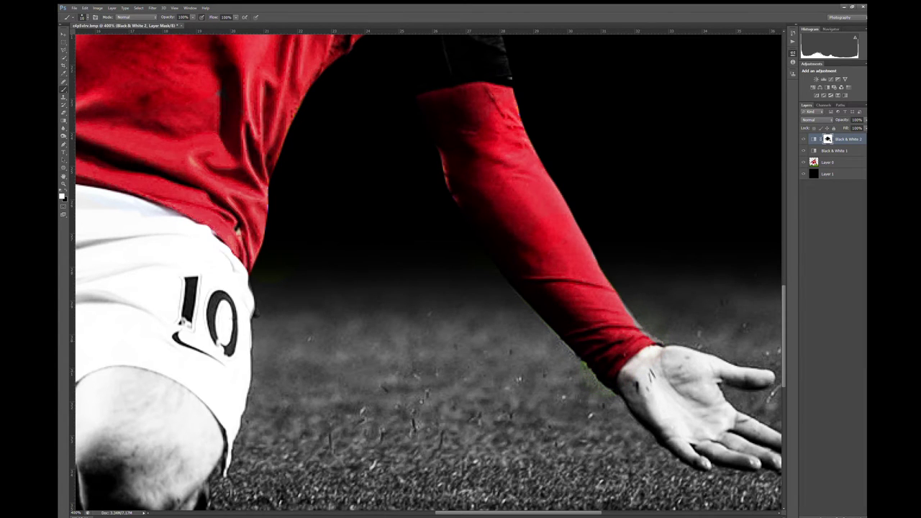
left_click_drag(639, 326, 655, 341)
Add a new layer below the footballer set to Linear Dodge (Add) blending
key("z")
key("b")
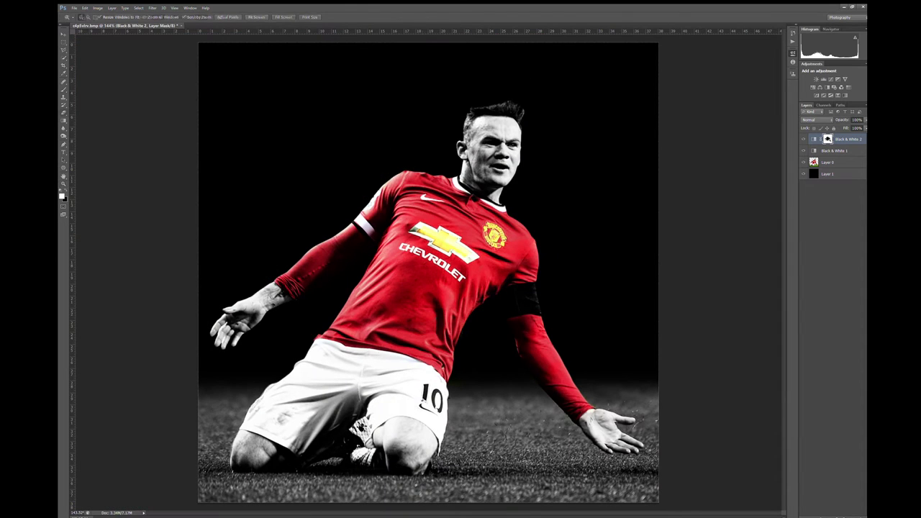
left_click(838, 164)
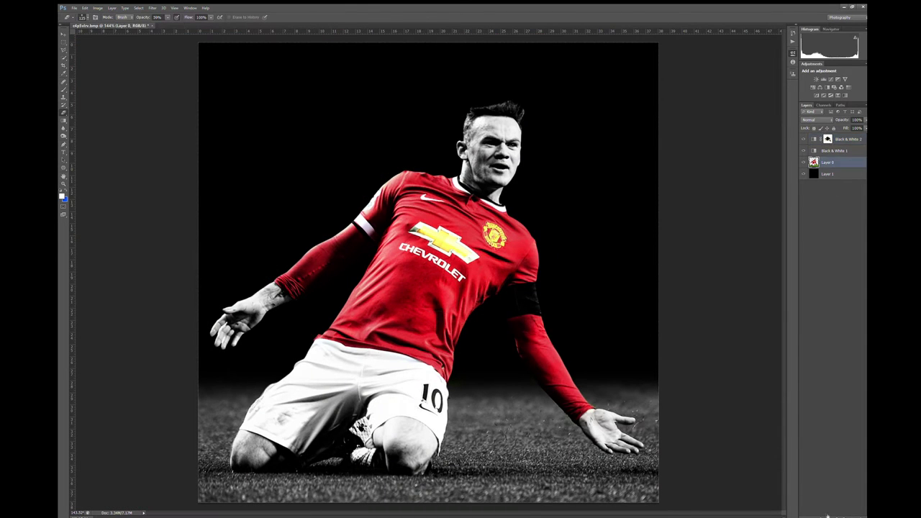
left_click(828, 514)
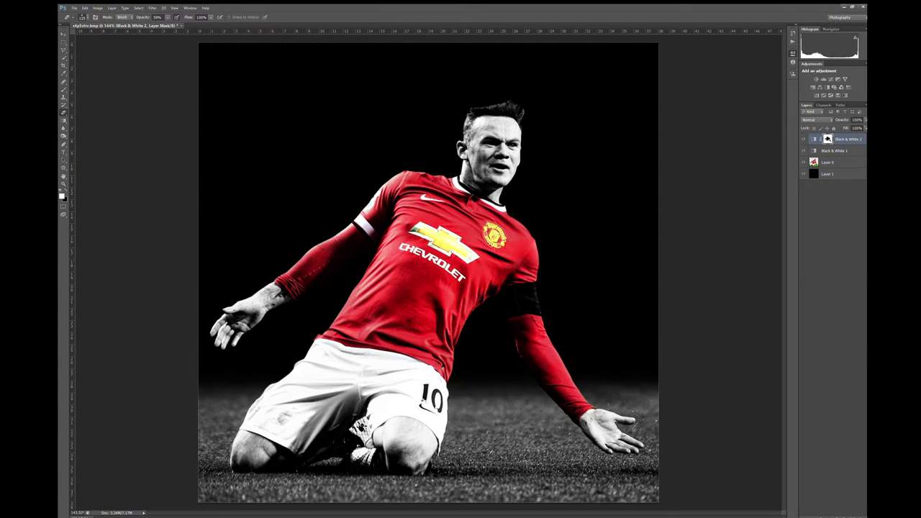
key("ctrl+shift+n")
left_click(835, 175)
key("alt+shift+w")
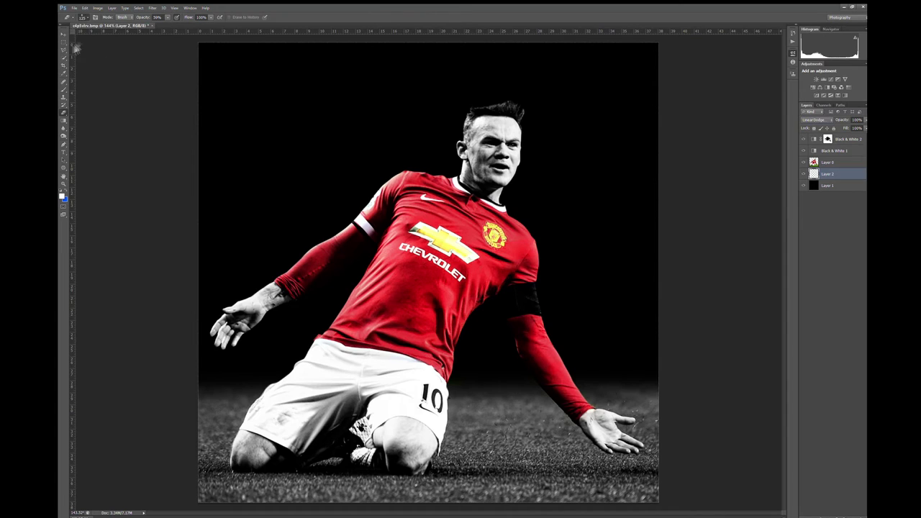
Paint a soft white glow on Layer 2 near the left shoulder and left of the torso
key("b")
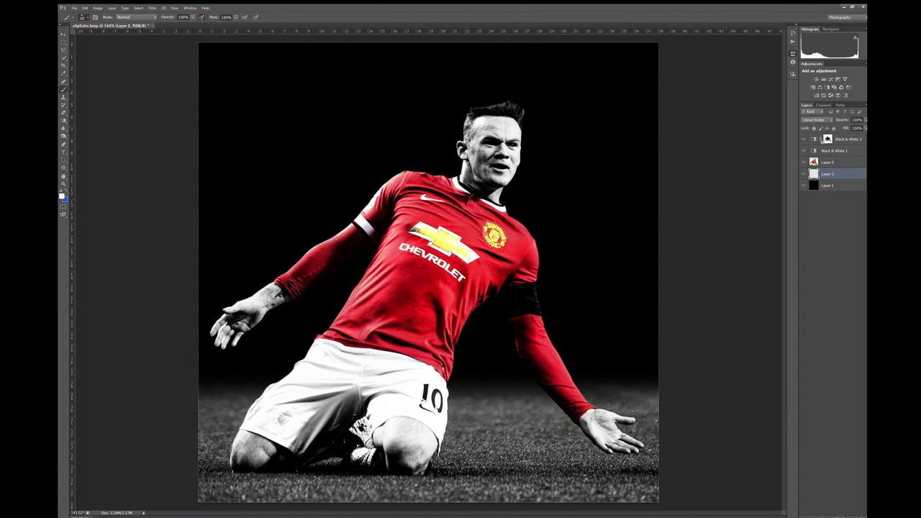
left_click(827, 139)
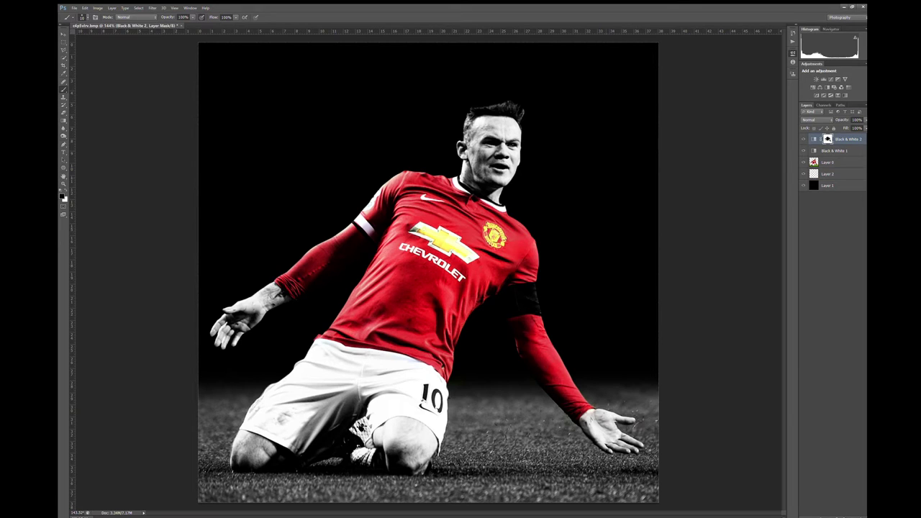
left_click(828, 173)
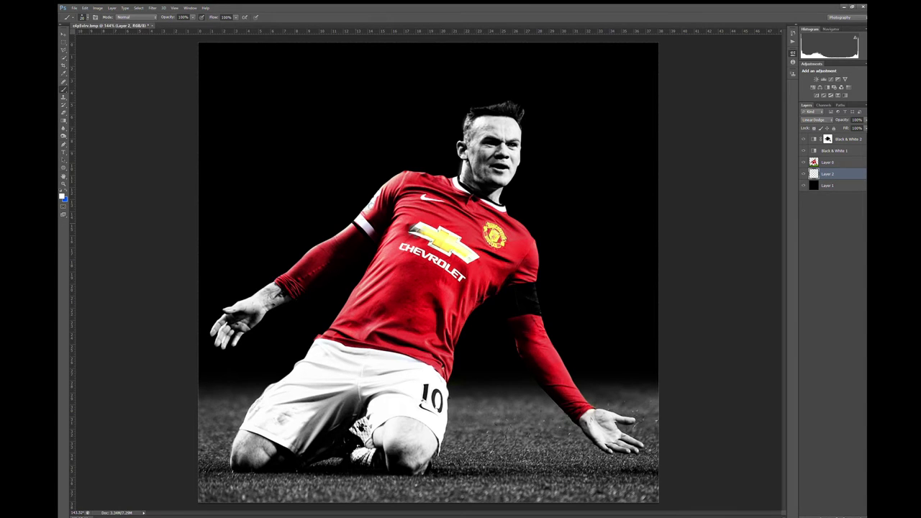
left_click(397, 176)
key("e")
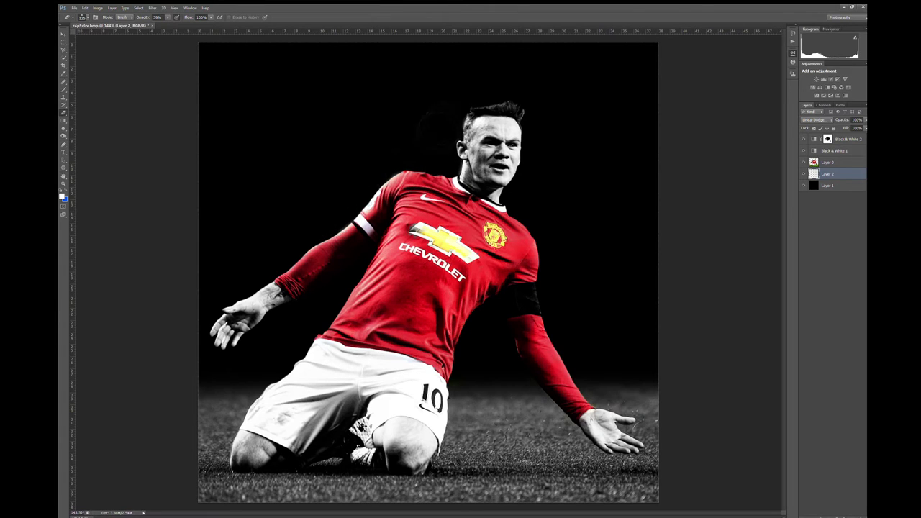
key("b")
left_click_drag(356, 278, 357, 284)
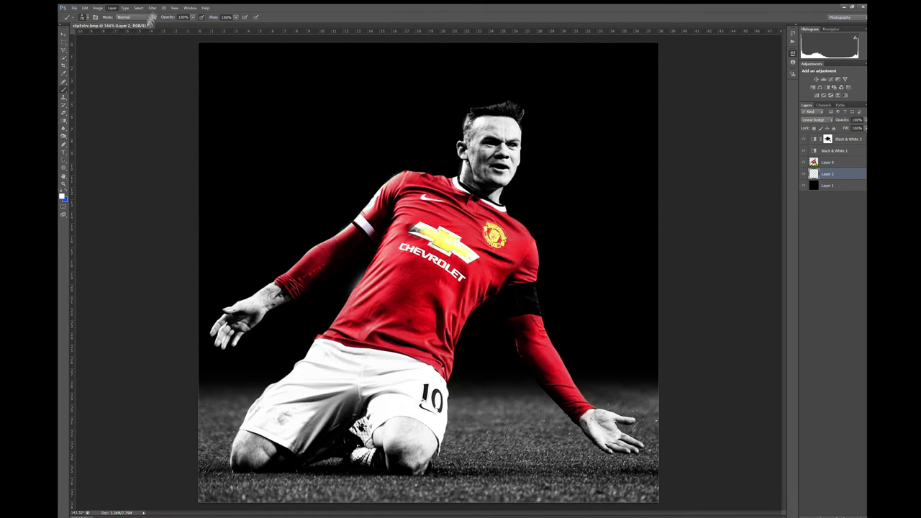
key("h")
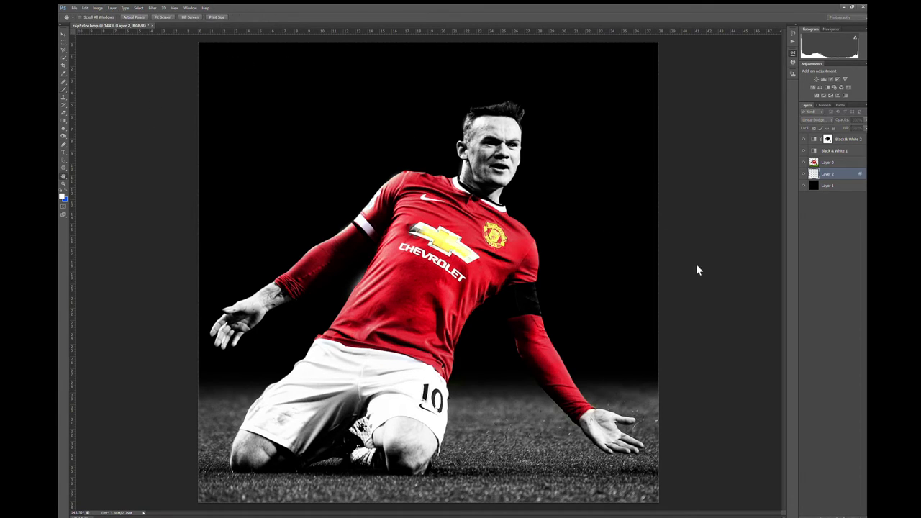
key("b")
key("e")
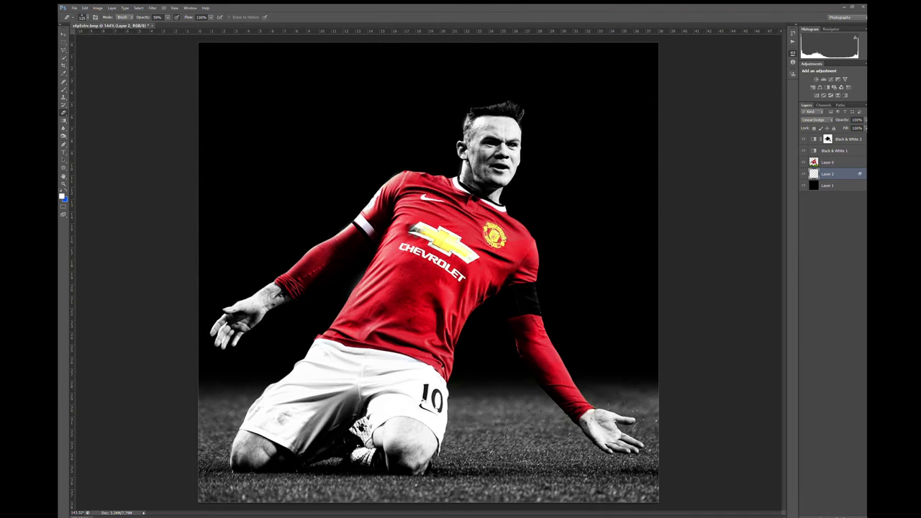
Paste the smoke image as a Screen-blended layer and bring it above the player
key("ctrl+v")
key("ctrl+t")
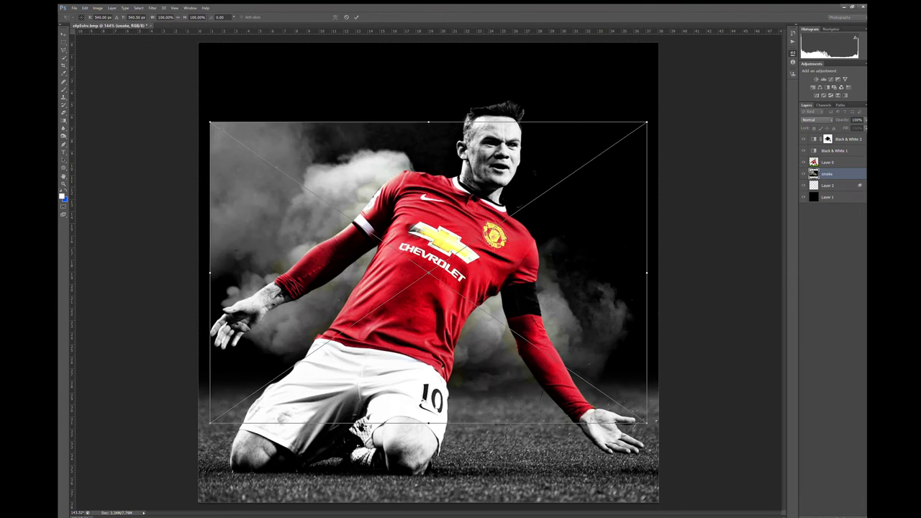
left_click(816, 119)
left_click(813, 191)
left_click(356, 16)
key("ctrl+shift+bracketright")
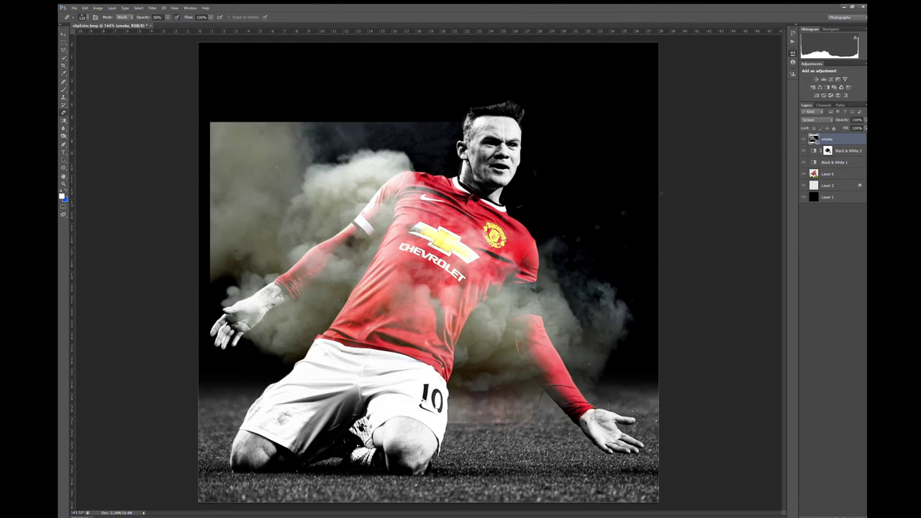
key("b")
Mask the smoke layer and paint out its edges and the area around the head
left_click(828, 512)
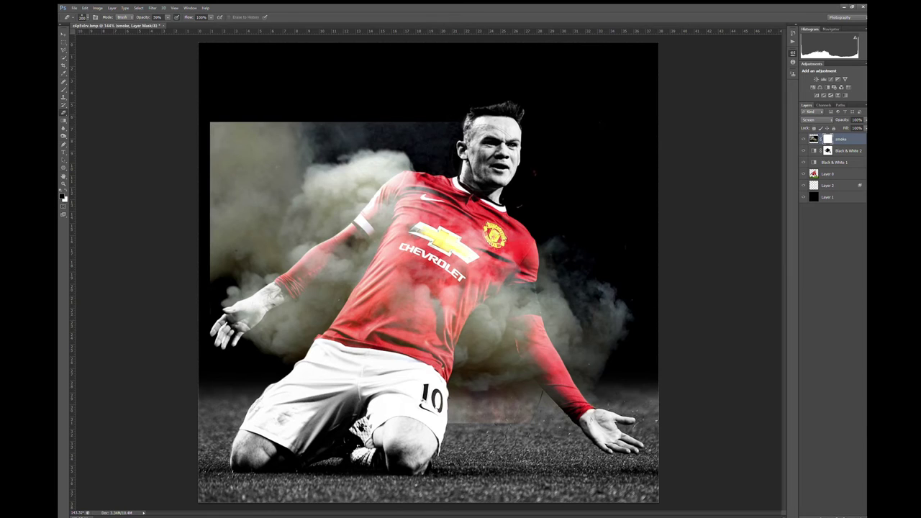
key("b")
mouse_move(442, 119)
left_mouse_down()
mouse_move(417, 137)
mouse_move(345, 155)
mouse_move(323, 133)
left_mouse_up()
mouse_move(249, 308)
left_mouse_down()
mouse_move(223, 273)
mouse_move(219, 129)
mouse_move(324, 141)
mouse_move(216, 208)
left_mouse_up()
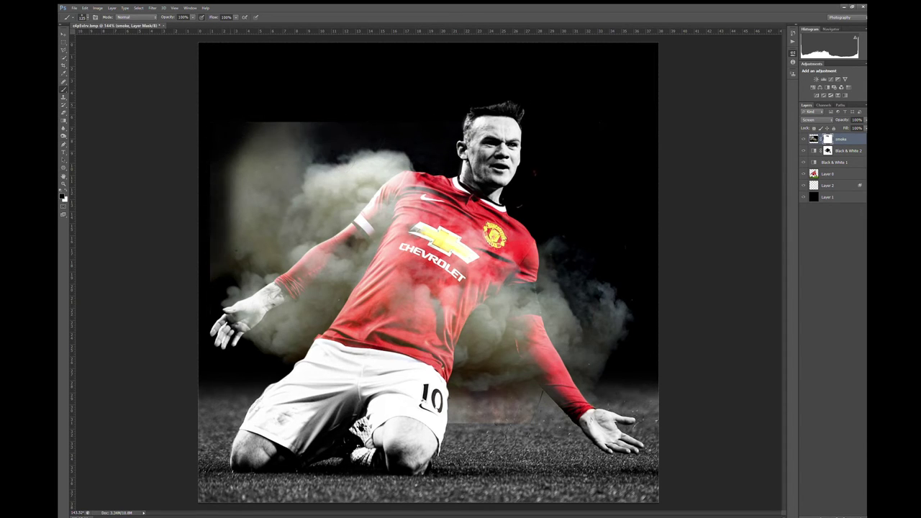
mouse_move(216, 270)
left_mouse_down()
mouse_move(295, 126)
mouse_move(331, 126)
left_mouse_up()
left_click_drag(450, 421, 561, 389)
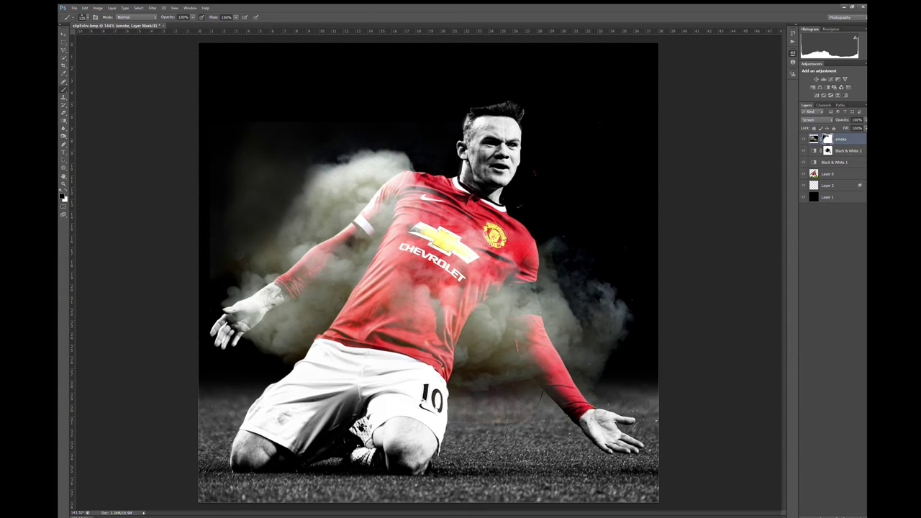
left_click(813, 139)
Shift the smoke left and tint it red with a clipped Hue/Saturation adjustment, merged down
key("ctrl+t")
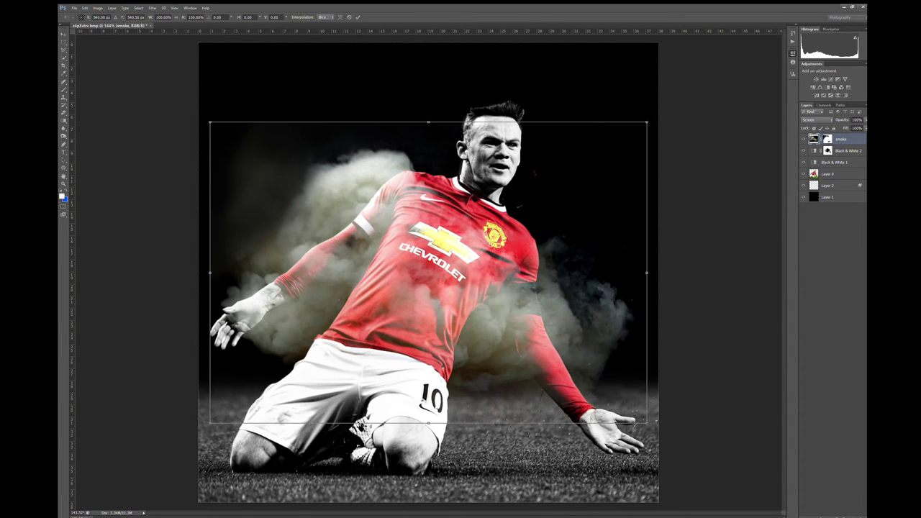
mouse_move(541, 215)
left_mouse_down()
mouse_move(484, 223)
mouse_move(482, 267)
left_mouse_up()
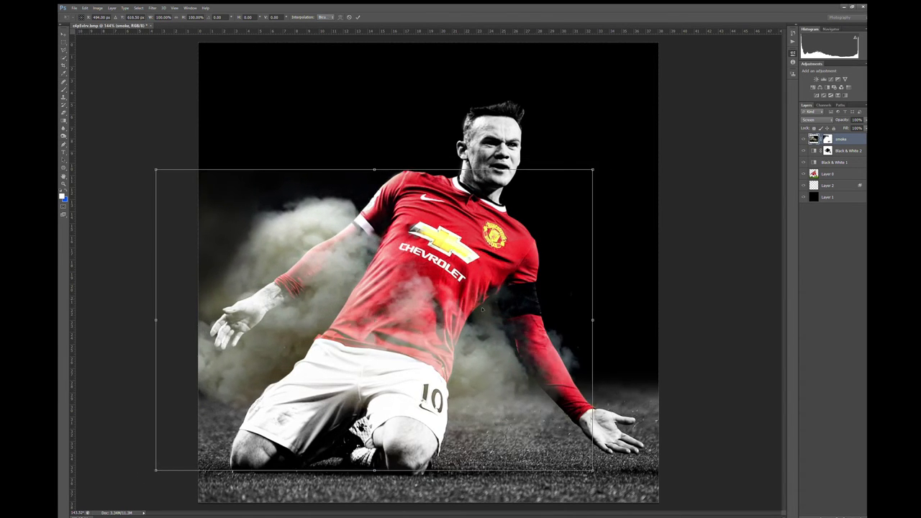
left_click(358, 17)
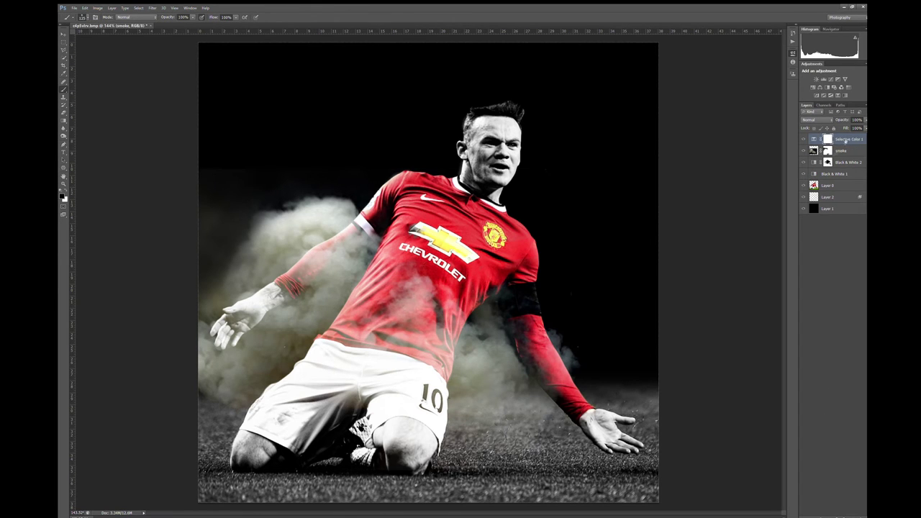
left_click(819, 86)
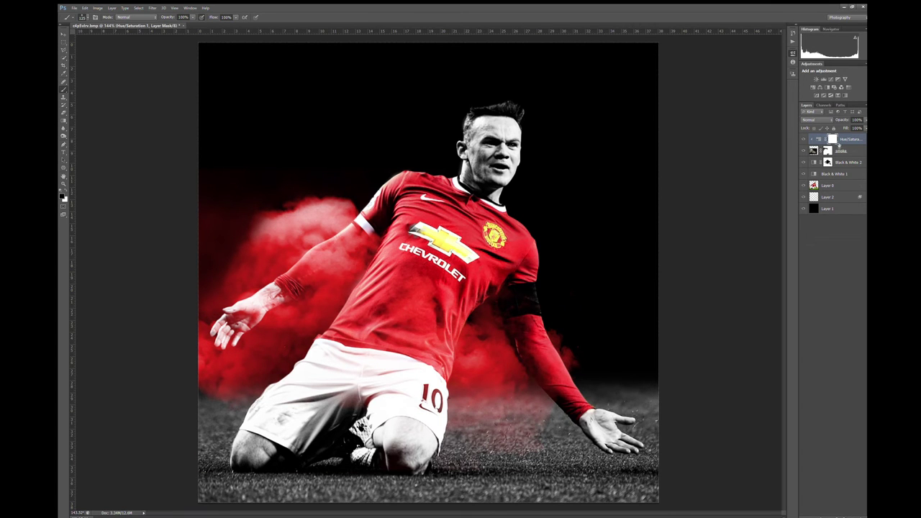
key("ctrl+e")
Move the red smoke down beside the player's left, then duplicate it and shift the copy right
key("ctrl+t")
mouse_move(496, 331)
left_mouse_down()
mouse_move(494, 360)
mouse_move(445, 355)
left_mouse_up()
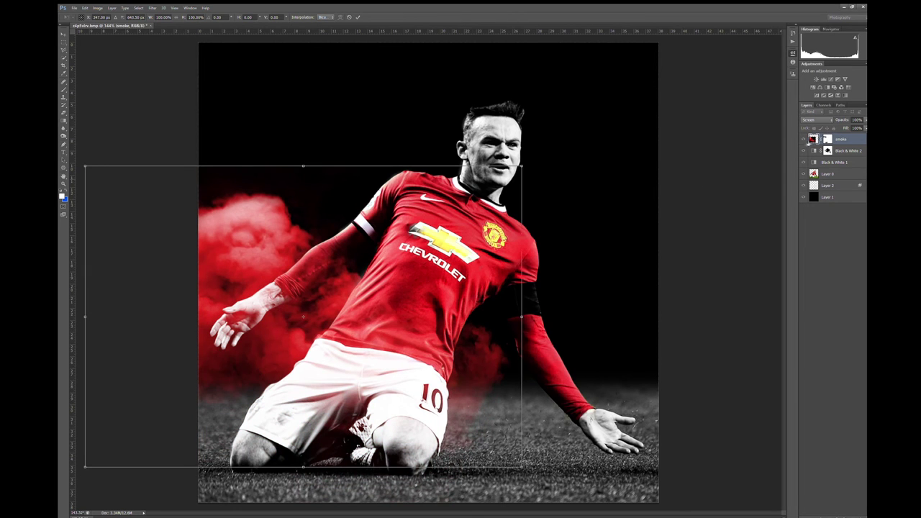
key("Return")
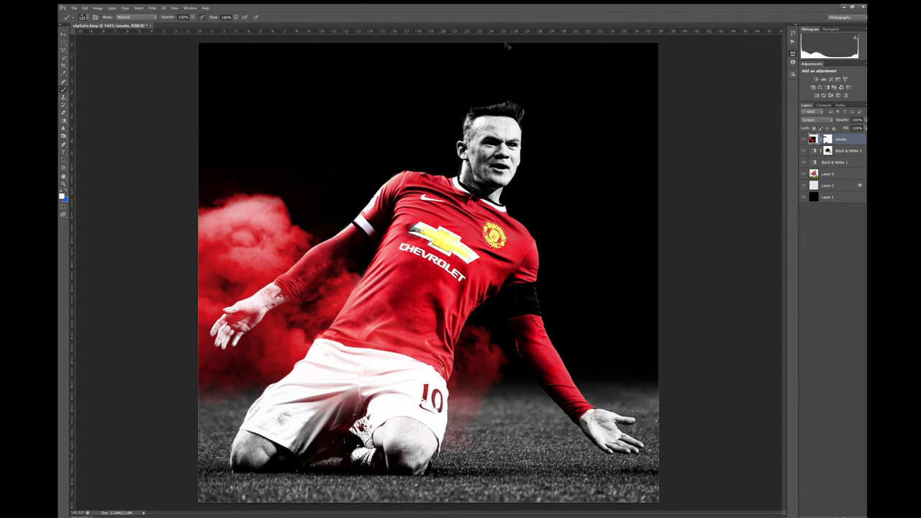
key("ctrl+j")
key("ctrl+t")
left_click_drag(359, 324, 518, 317)
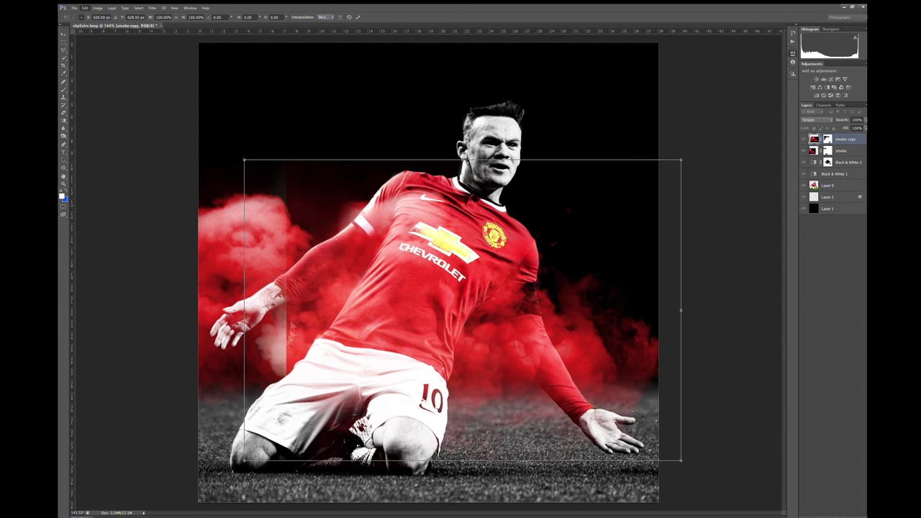
Flip the smoke copy horizontally and place it on the player's right side
right_click(292, 334)
left_click(316, 461)
mouse_move(517, 309)
left_mouse_down()
mouse_move(606, 331)
mouse_move(596, 339)
left_mouse_up()
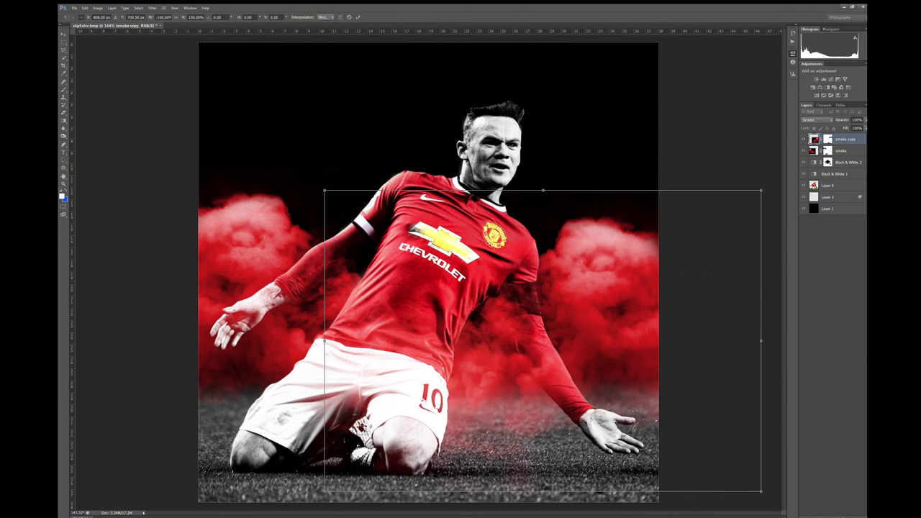
left_click(357, 17)
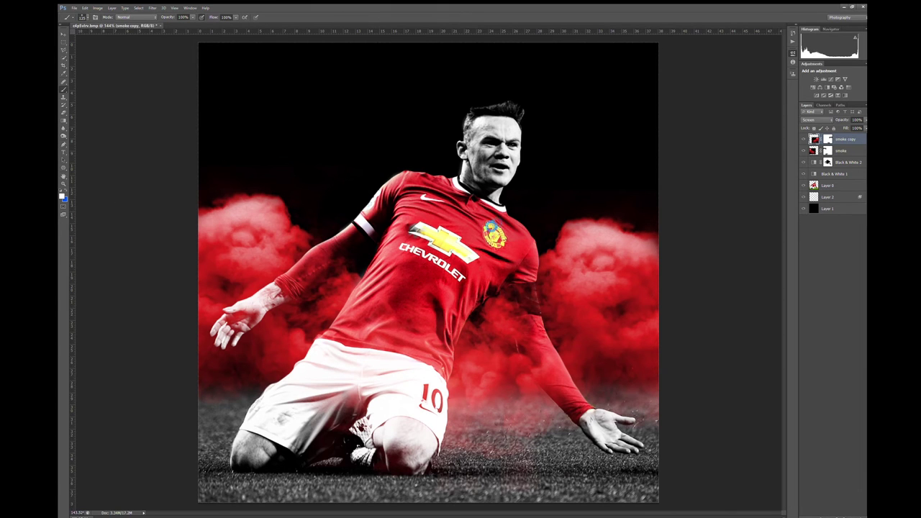
Place the dust texture in Screen mode, rotated and moved toward the upper right
key("Return")
key("shift+alt+s")
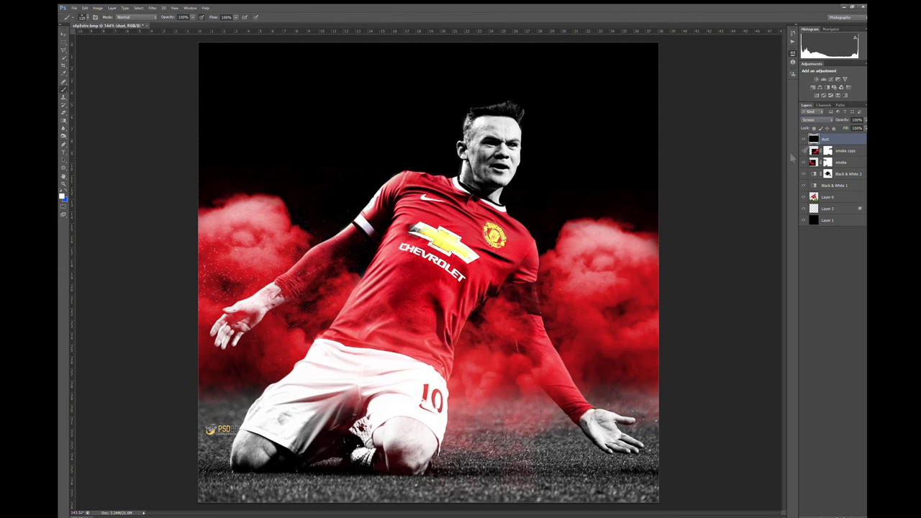
key("ctrl+t")
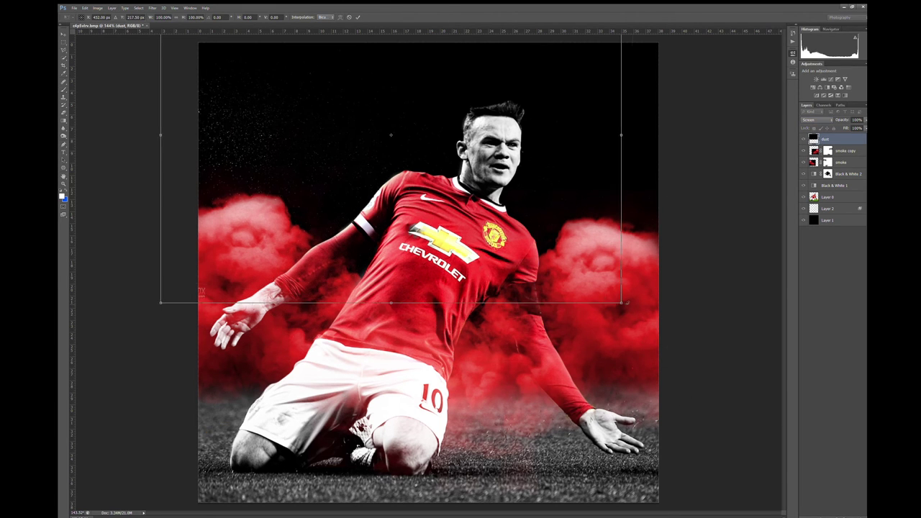
mouse_move(633, 216)
left_mouse_down()
mouse_move(591, 314)
mouse_move(555, 312)
left_mouse_up()
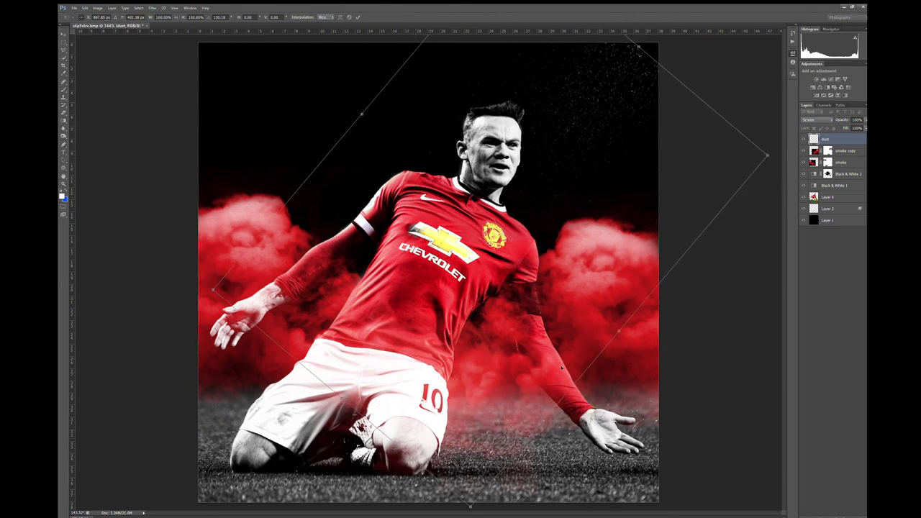
left_click(354, 17)
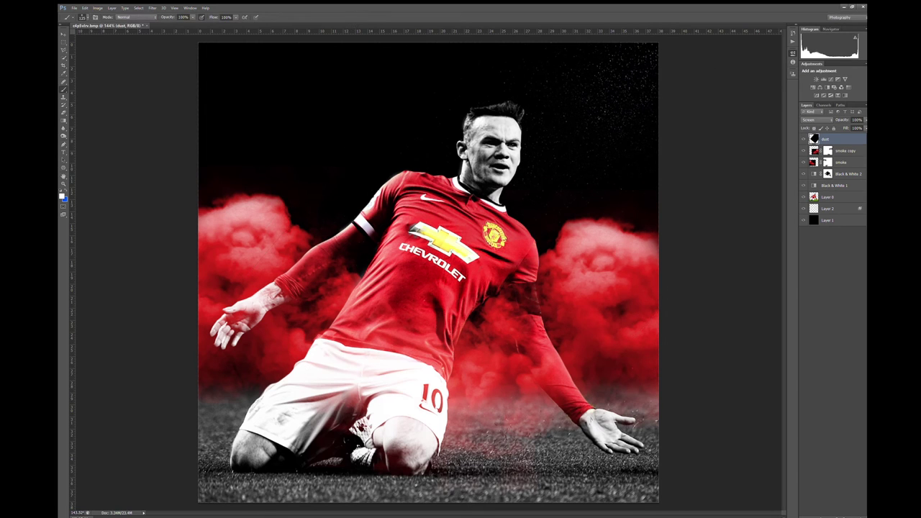
Merge the two red smoke layers into one and add an Exposure adjustment
left_click(854, 152)
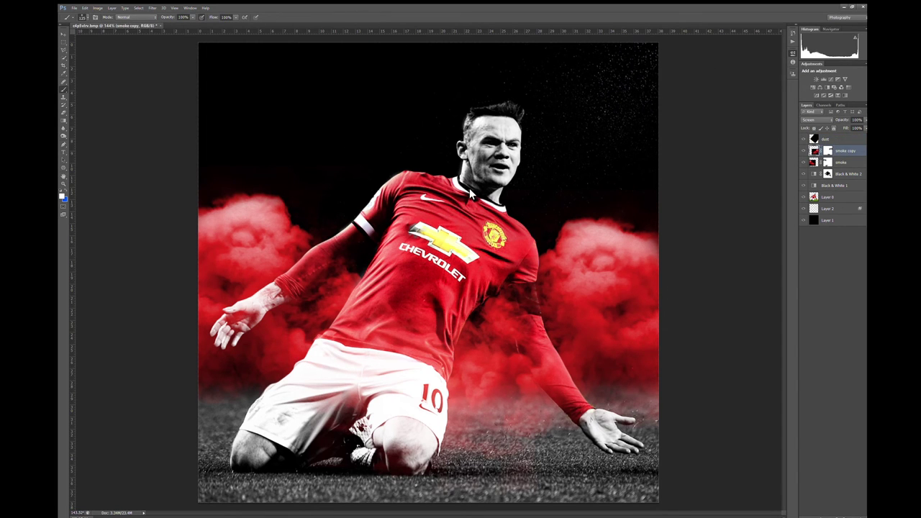
key("Delete")
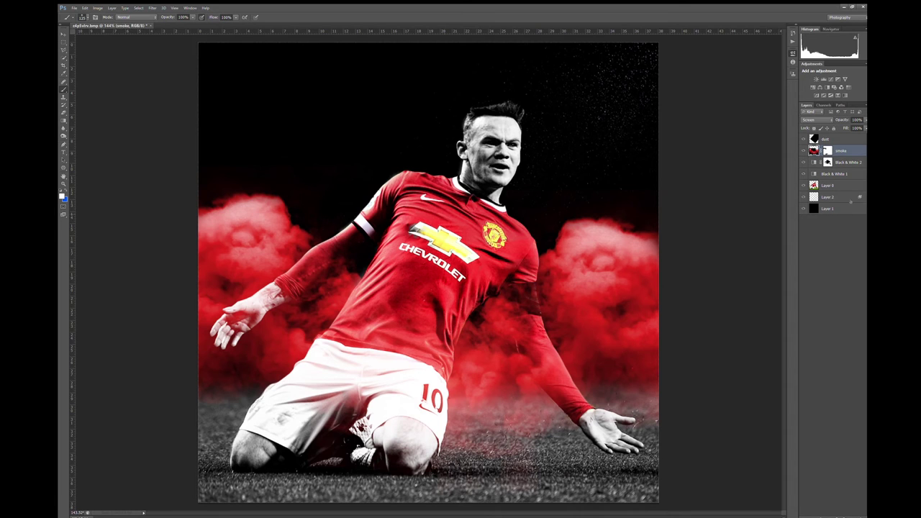
left_click(833, 79)
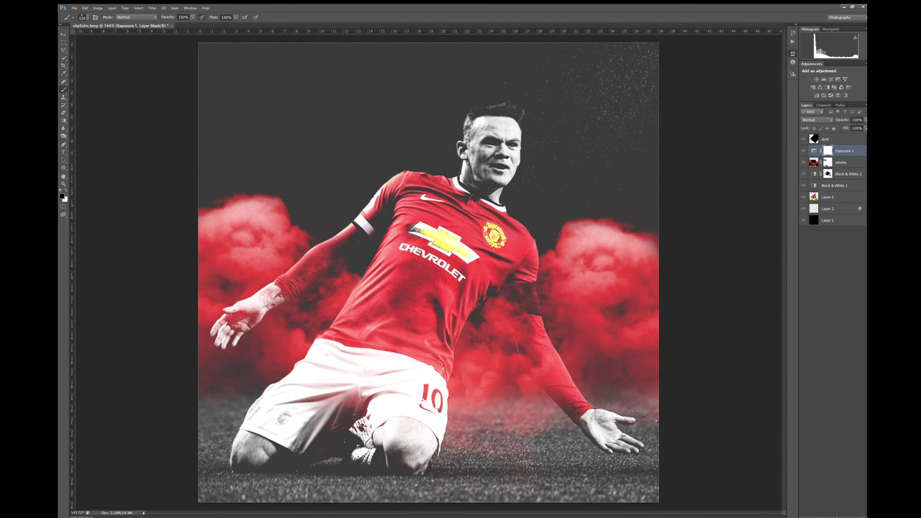
Paint a white spot on a new layer, set it to Linear Dodge, and move it onto the chest
key("ctrl+shift+alt+n")
key("x")
left_click_drag(374, 108, 381, 116)
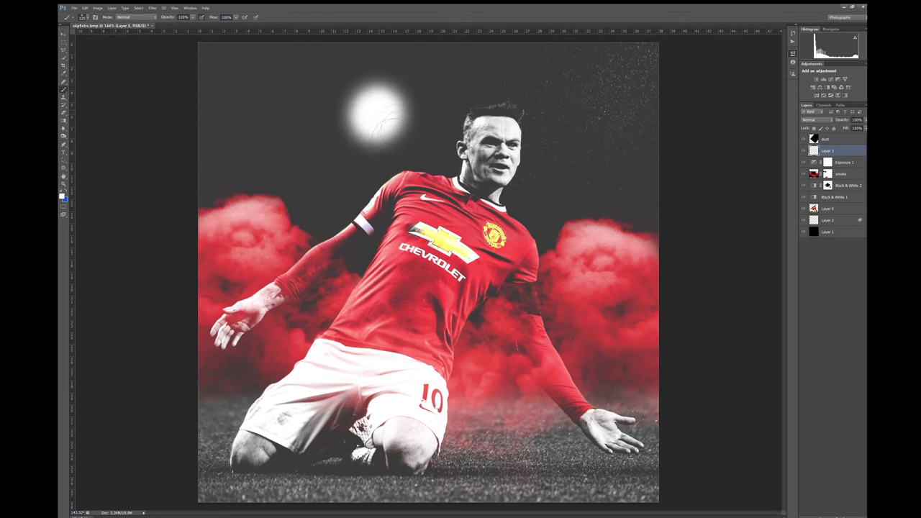
key("alt+shift+w")
key("h")
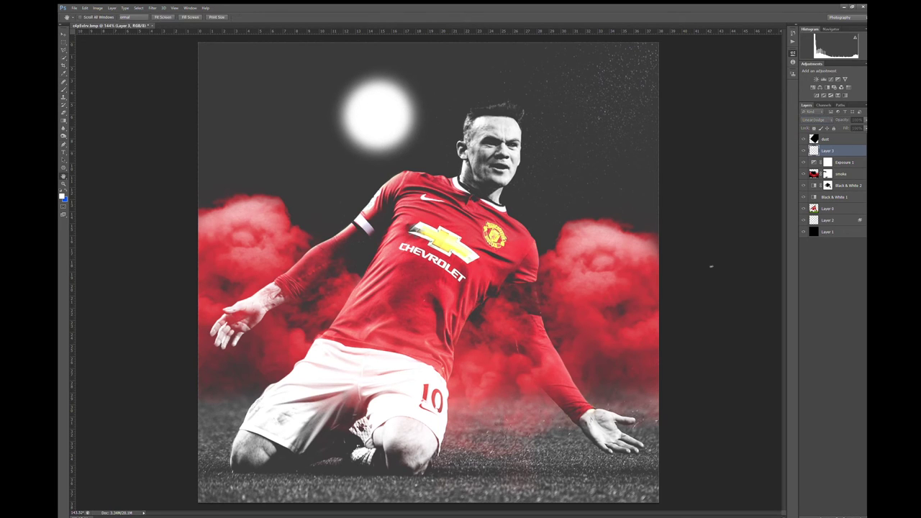
key("v")
mouse_move(377, 113)
left_mouse_down()
mouse_move(446, 232)
mouse_move(189, 264)
left_mouse_up()
Enlarge and rotate the white glow across the lower left, with Exposure 1 moved to the top
key("ctrl+t")
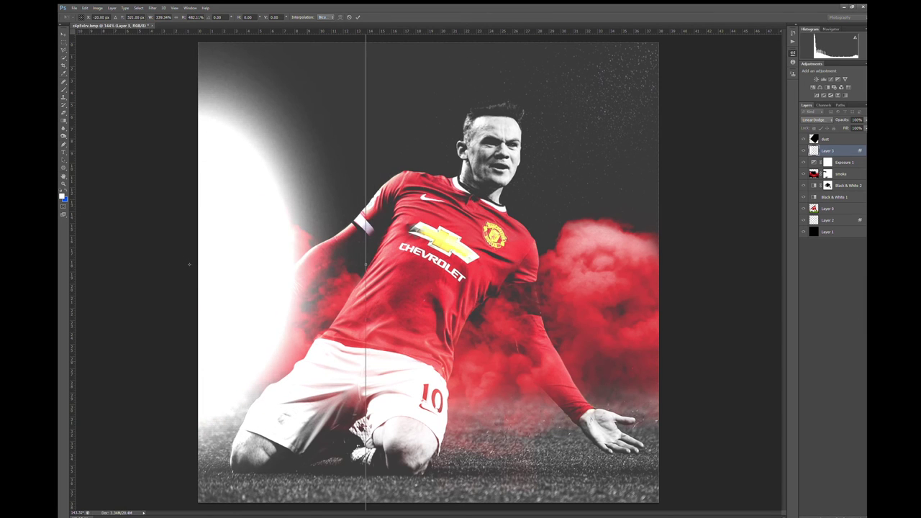
key("Return")
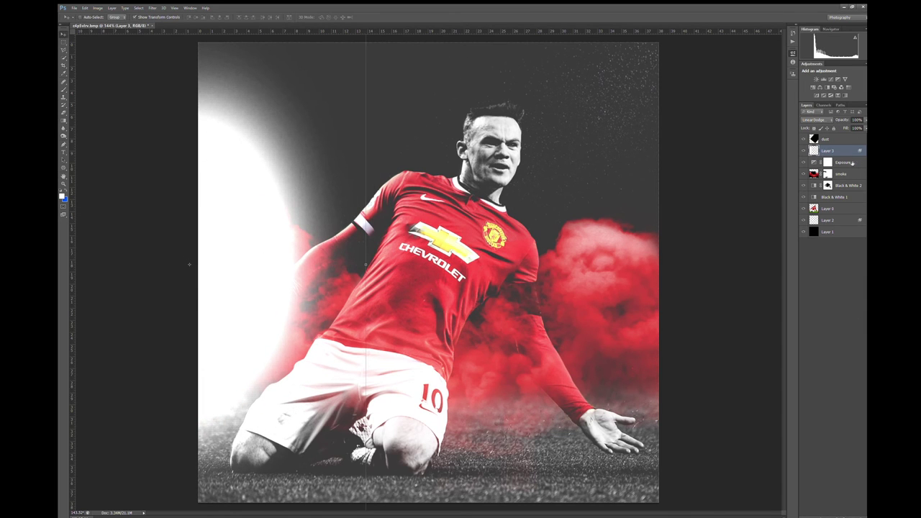
left_click_drag(841, 163, 841, 136)
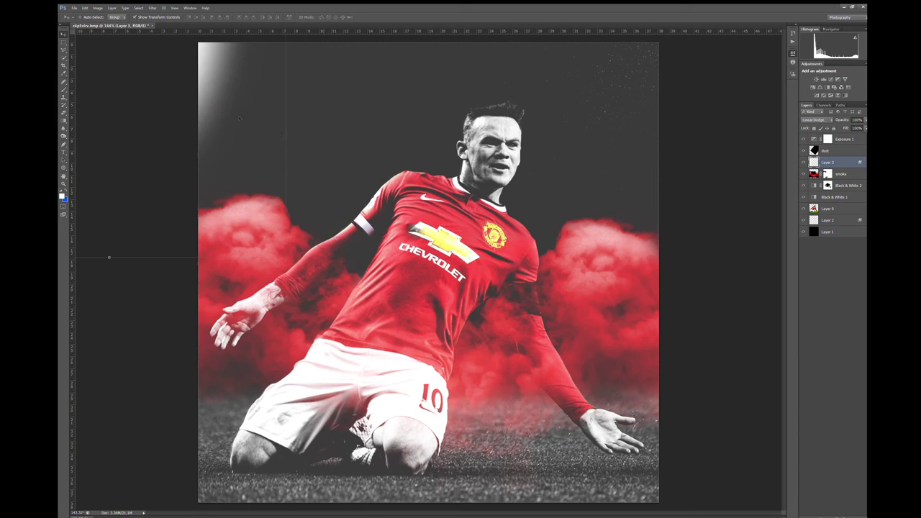
key("ctrl+t")
mouse_move(238, 115)
left_mouse_down()
mouse_move(297, 242)
mouse_move(457, 237)
left_mouse_up()
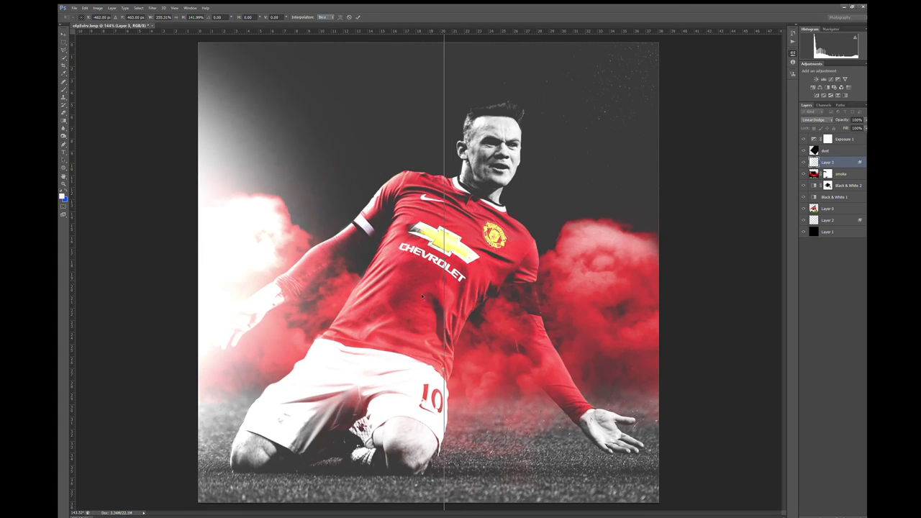
mouse_move(457, 101)
left_mouse_down()
mouse_move(703, 59)
mouse_move(395, 328)
left_mouse_up()
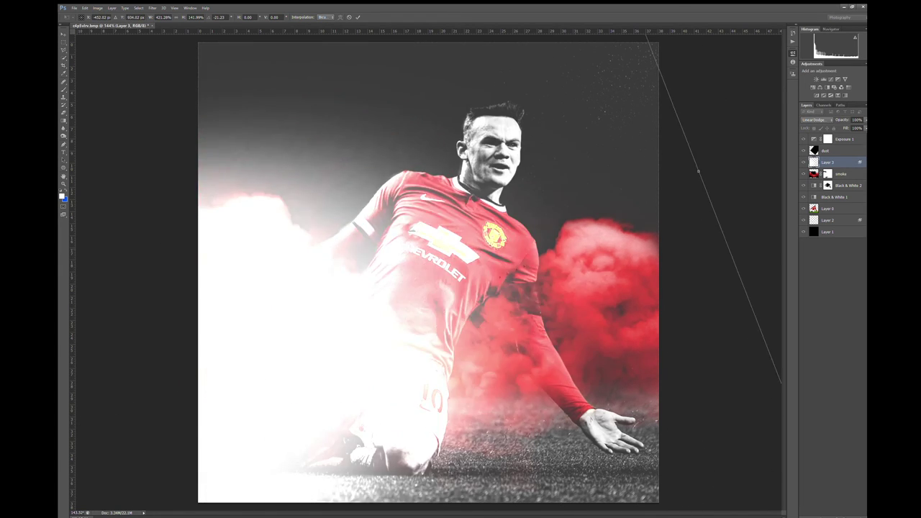
key("Return")
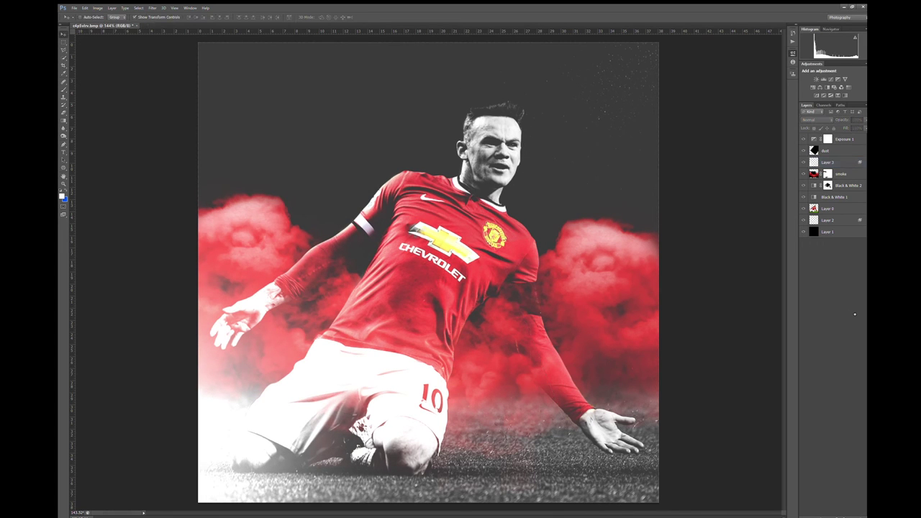
Type 'rooney' as text near the top-left, then delete it and discard the text layer
key("t")
left_click(282, 83)
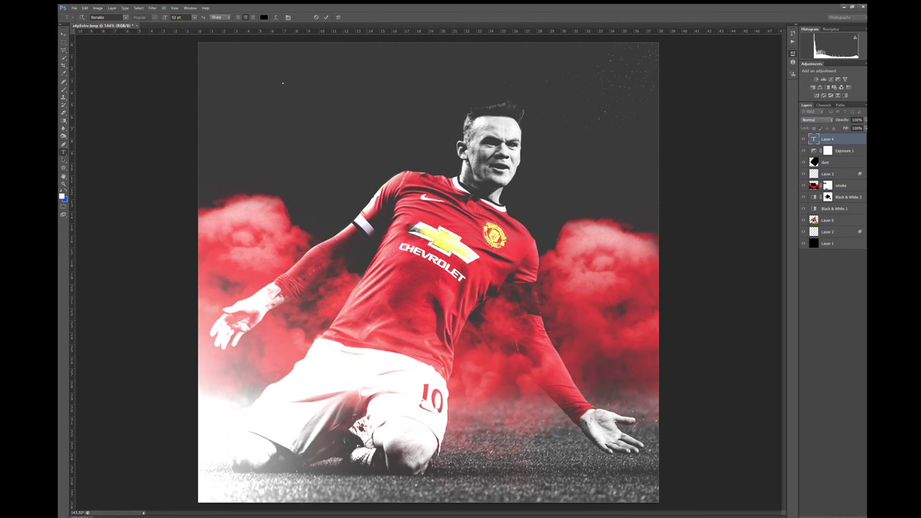
type("rooney")
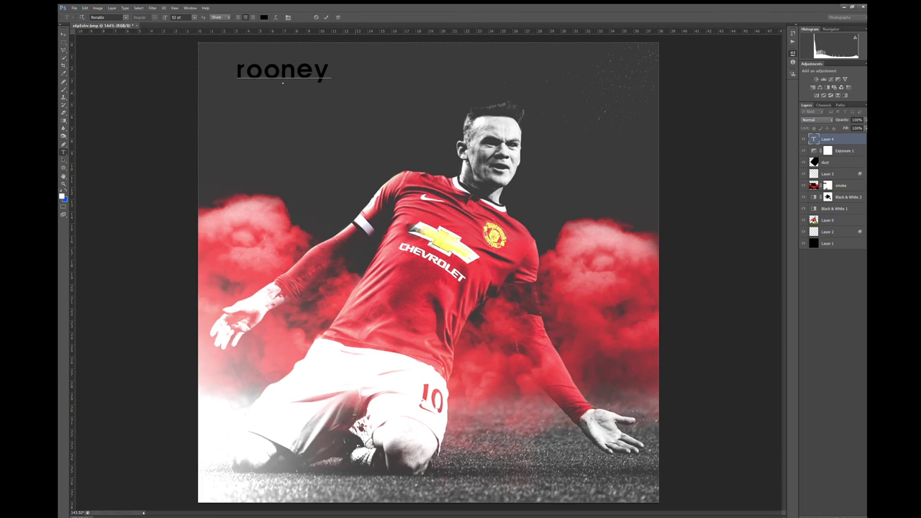
key("BackSpace")
key("BackSpace")
key("BackSpace")
key("Escape")
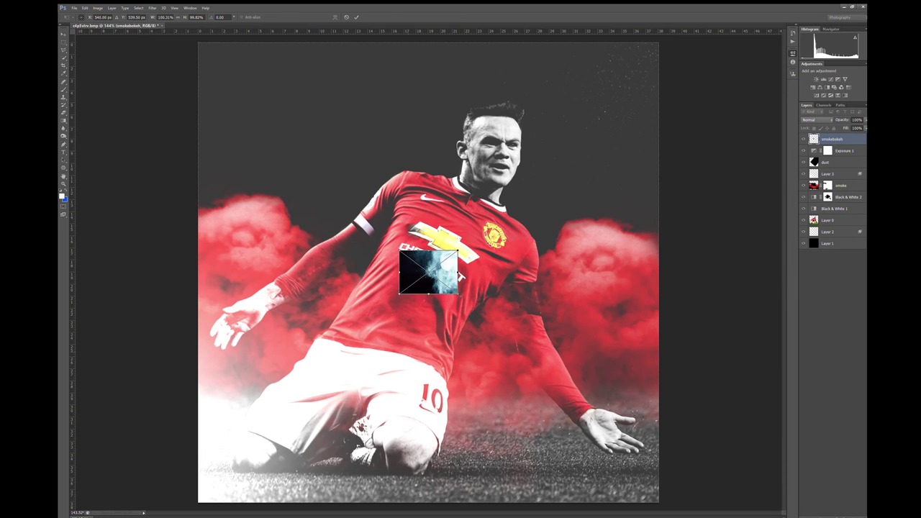
Enlarge the teal smokebokeh image over the top-left, below Exposure 1, in Screen mode
left_click_drag(461, 276, 288, 143)
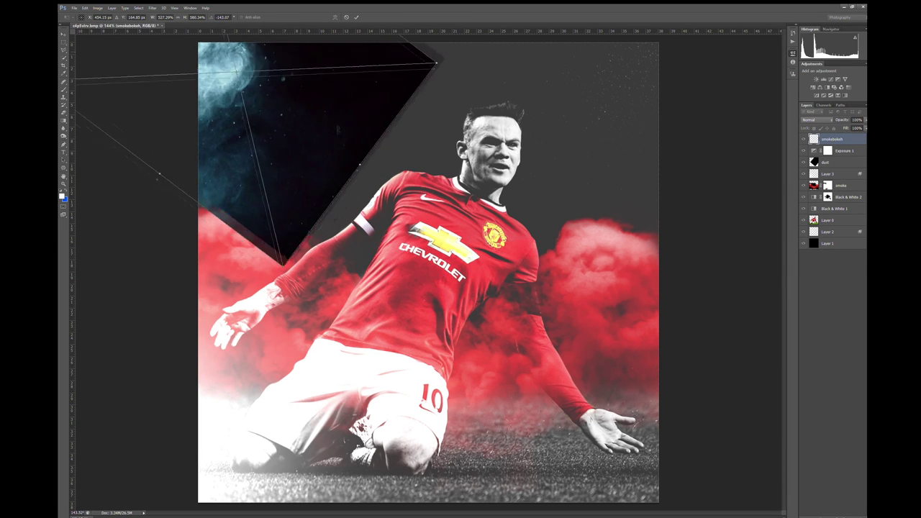
key("Return")
left_click_drag(834, 139, 836, 149)
key("shift+alt+s")
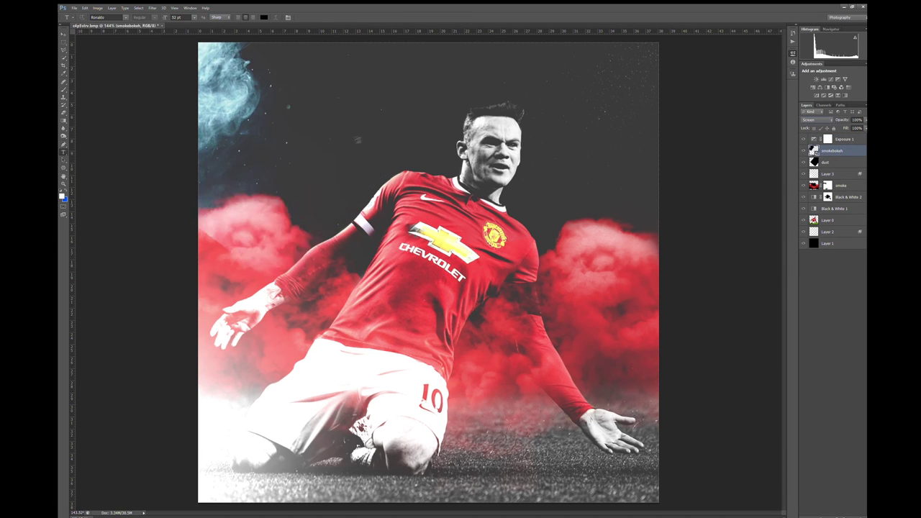
Rotate the teal smoke toward the top edge and lower its fill to 57%
key("ctrl+t")
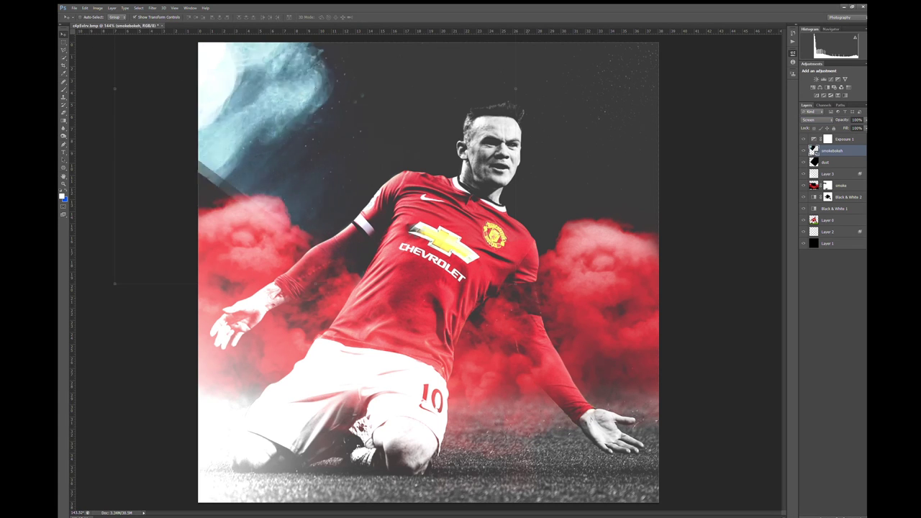
mouse_move(403, 208)
left_mouse_down()
mouse_move(168, 204)
mouse_move(144, 237)
left_mouse_up()
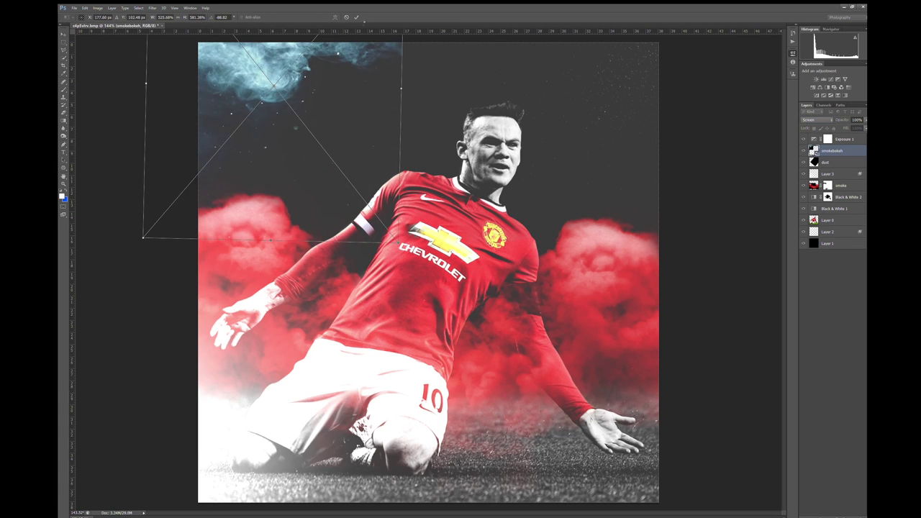
key("Return")
key("shift+7")
key("shift+3")
key("shift+5")
key("shift+7")
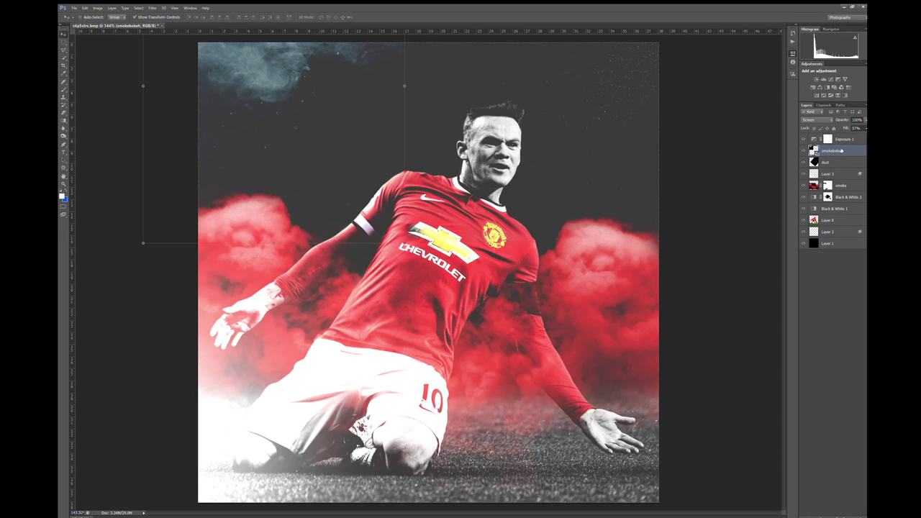
Duplicate the teal smoke and widen the copy across the top-right corner
key("ctrl+j")
left_click_drag(274, 72, 561, 83)
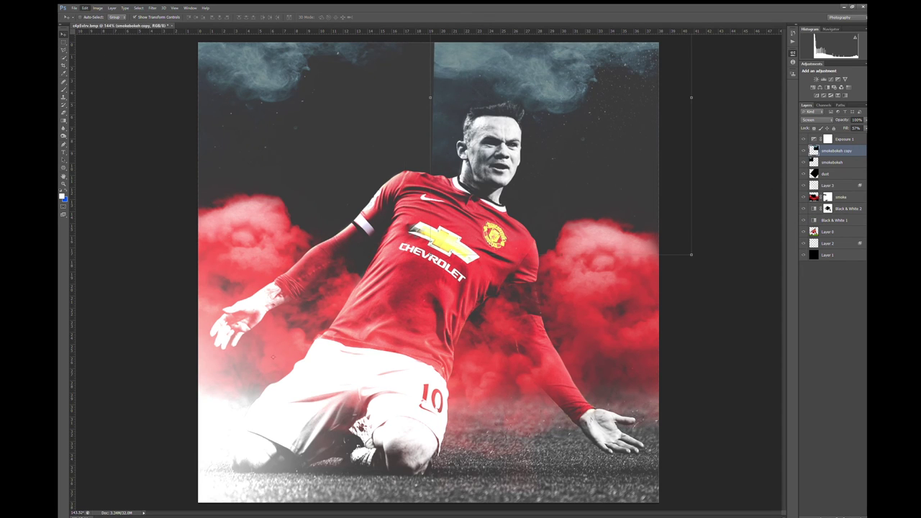
key("ctrl+t")
left_click_drag(691, 147, 720, 140)
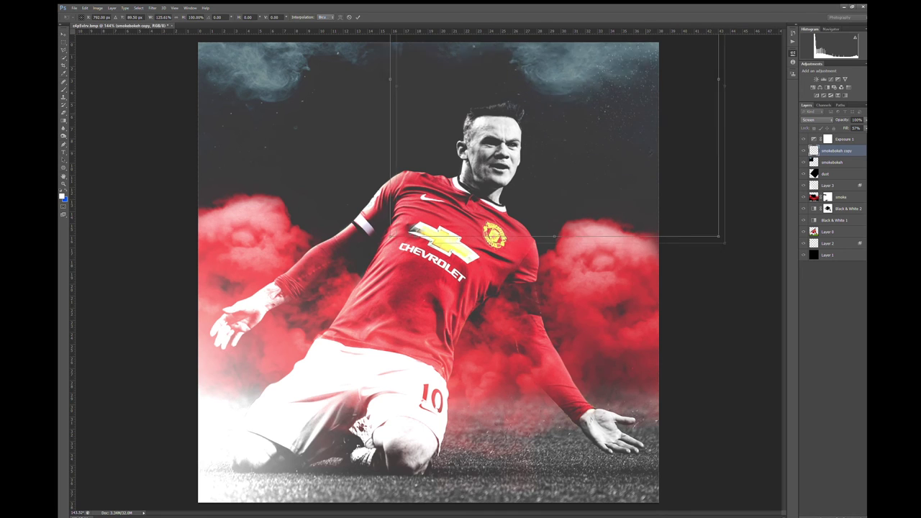
key("Return")
Duplicate the dust layer
left_click(832, 162)
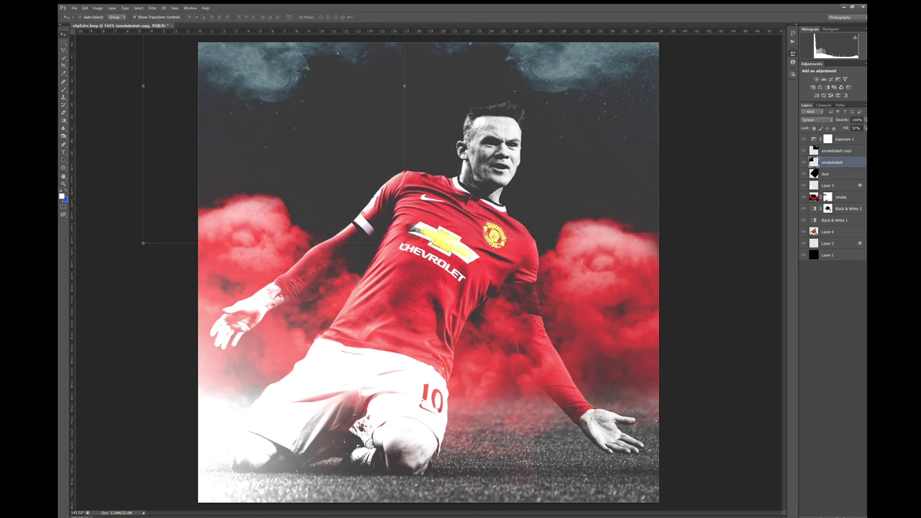
left_click(834, 174)
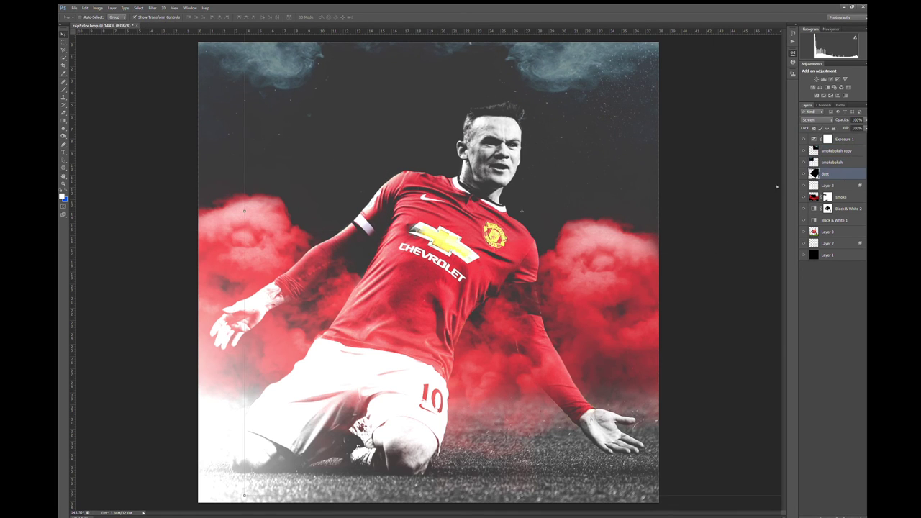
key("ctrl+j")
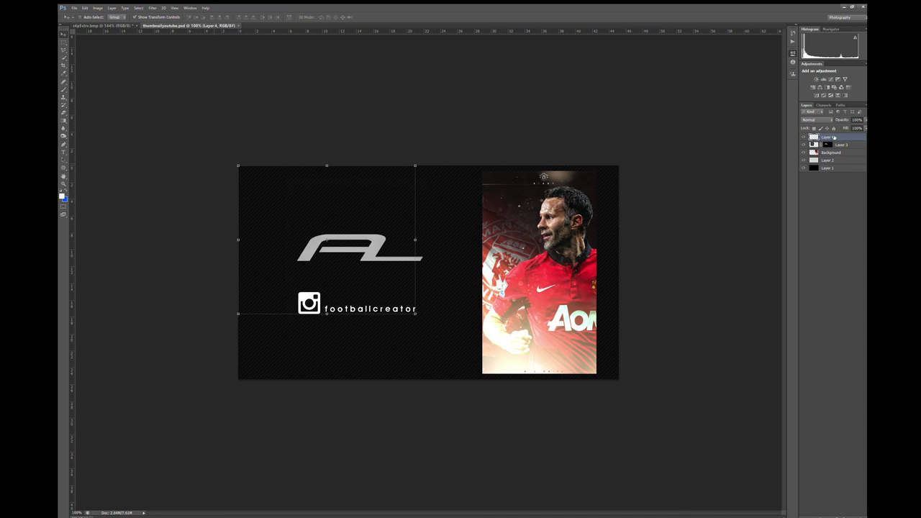
Paste the footballcreator logo, shrink it into the bottom-right corner, and move it below Exposure 1
double_click(828, 136)
key("ctrl+Tab")
key("ctrl+v")
left_click_drag(308, 303, 492, 471)
key("ctrl+t")
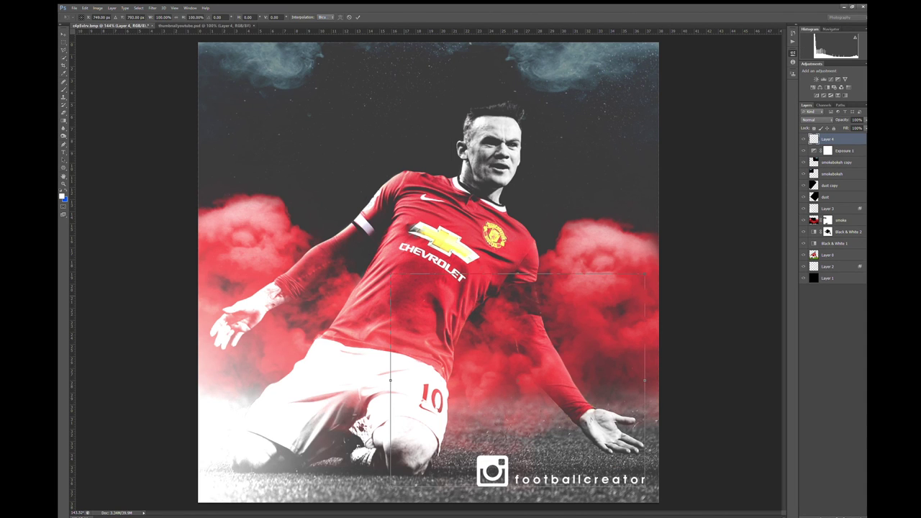
left_click_drag(390, 353, 560, 411)
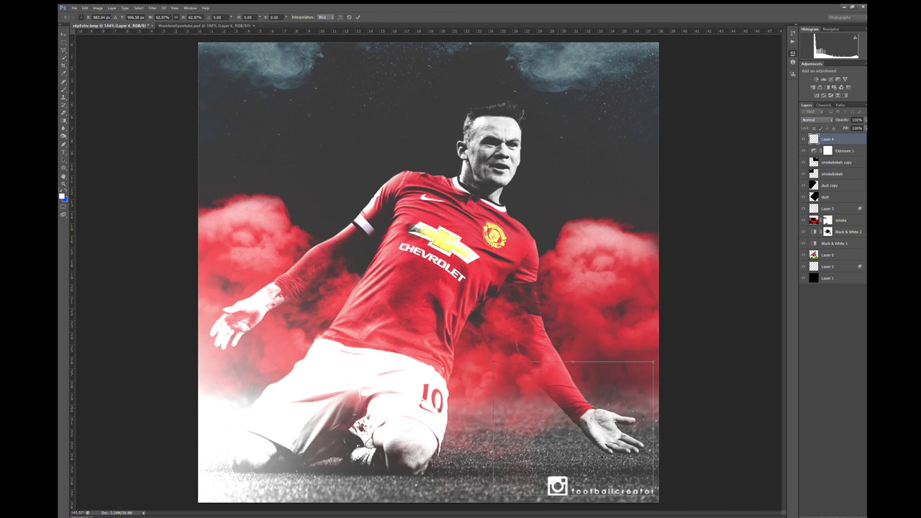
key("Return")
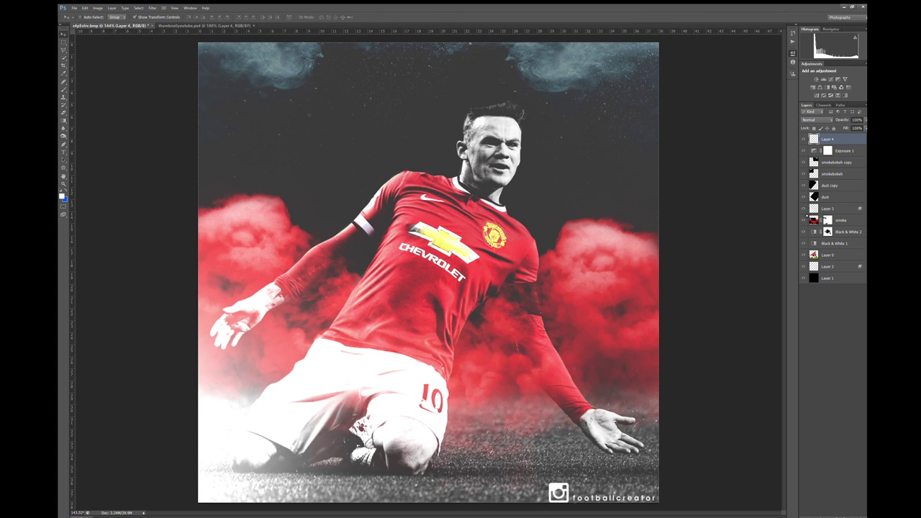
key("ctrl+bracketleft")
Stamp the visible poster, add a desaturated Overlay copy, and merge it into Layer 1
key("ctrl+shift+e")
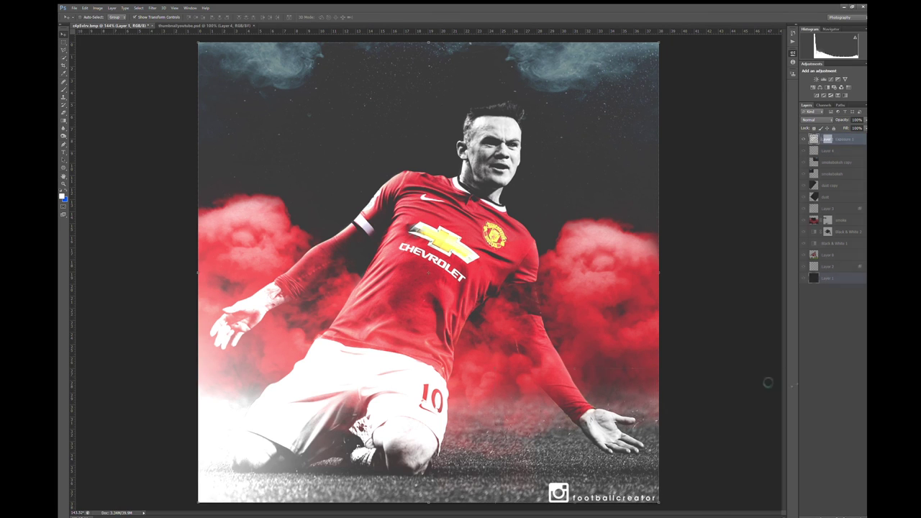
key("ctrl+j")
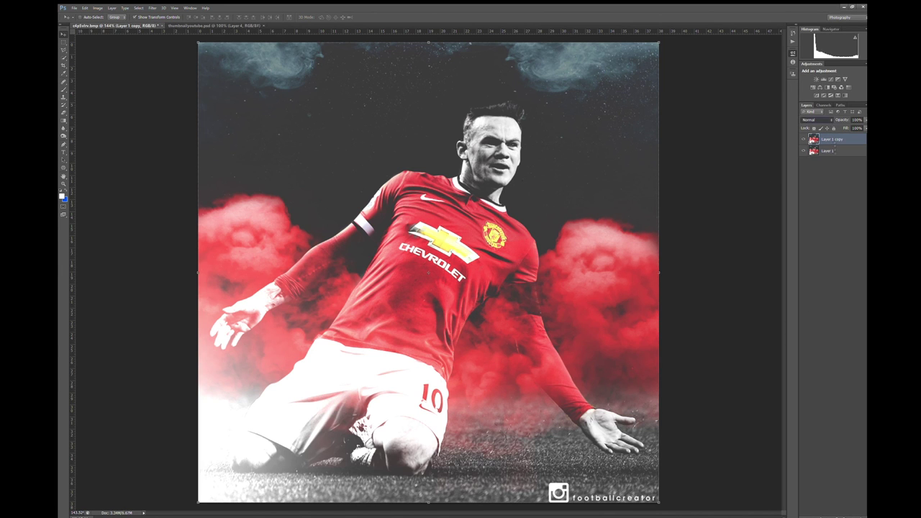
key("shift+alt+o")
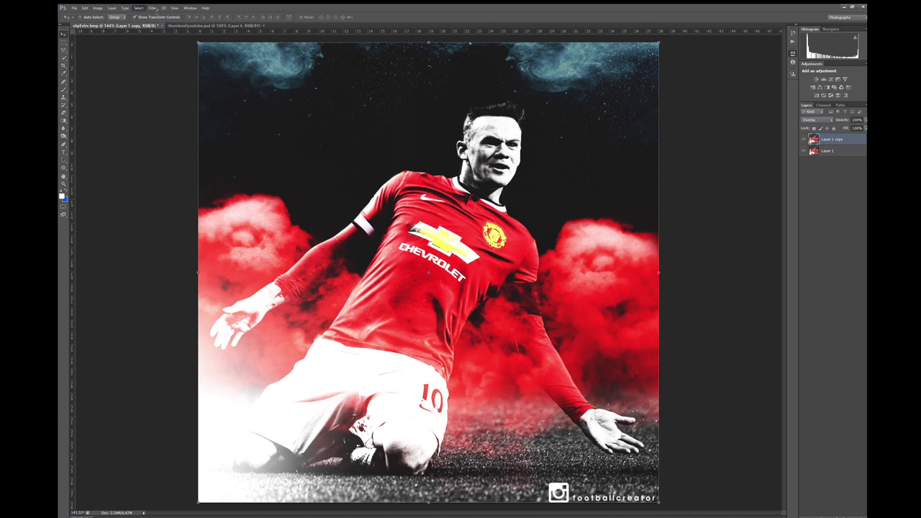
key("ctrl+shift+u")
key("v")
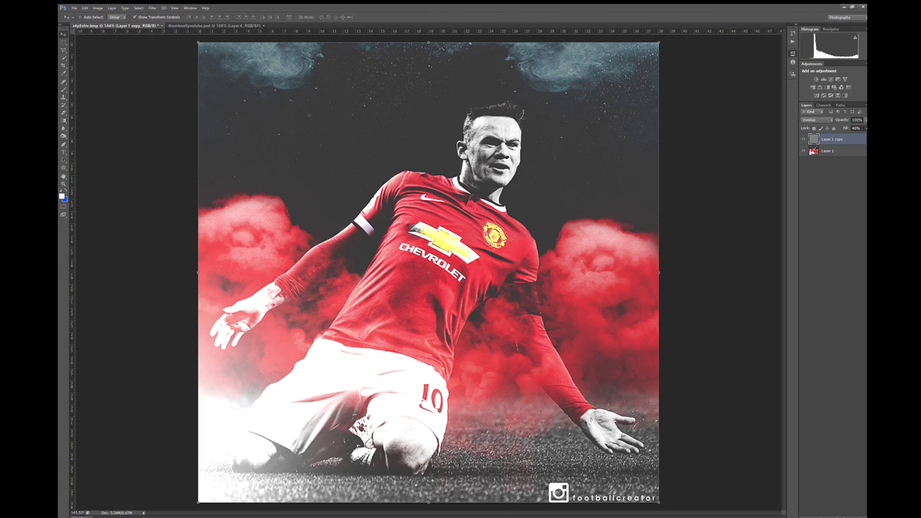
key("ctrl+e")
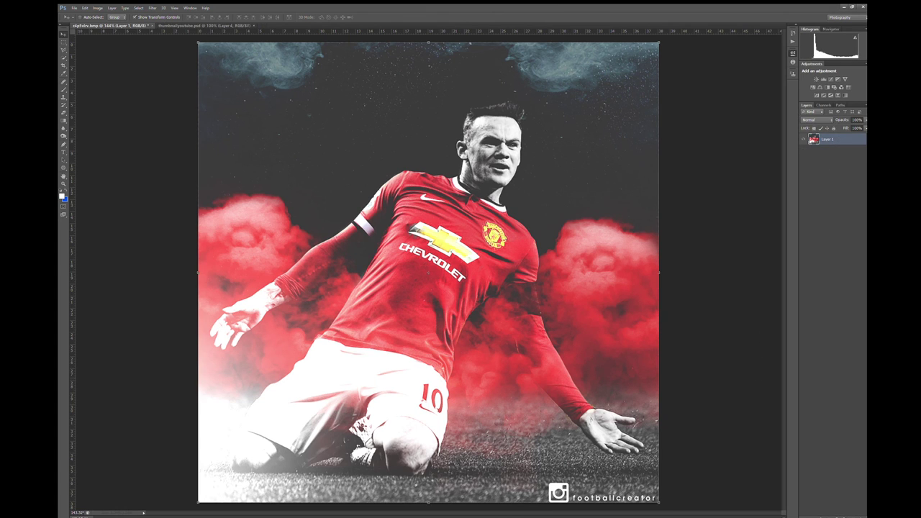